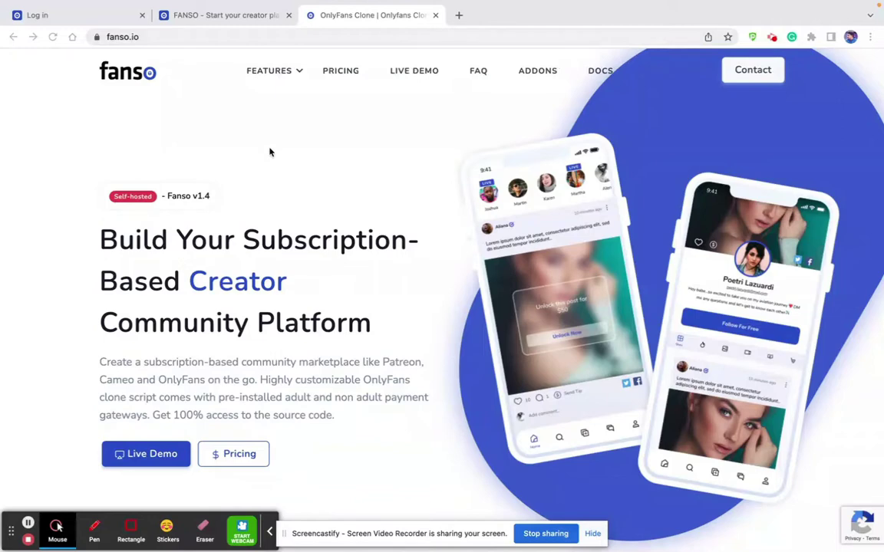
Open Features Overview and browse its sections, from Subscription-Based Platform to Tech & Integrations.
left_click(277, 82)
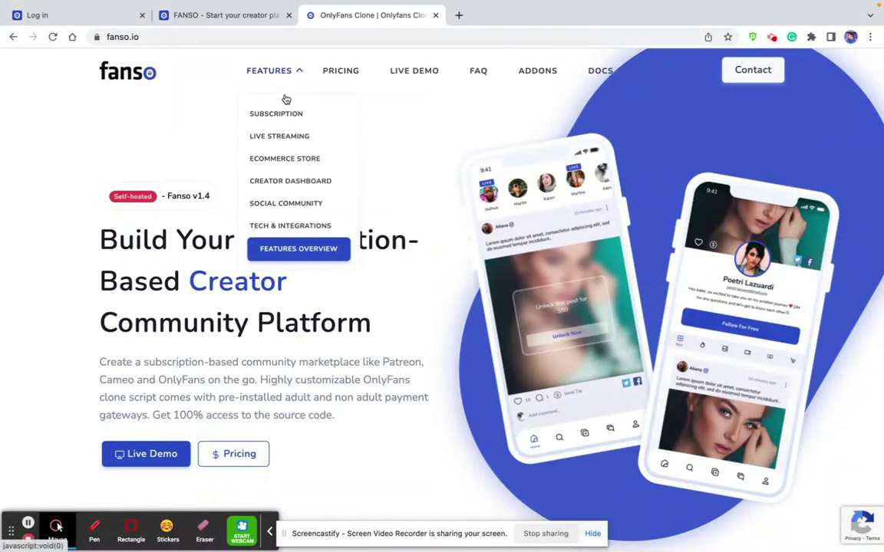
left_click(284, 250)
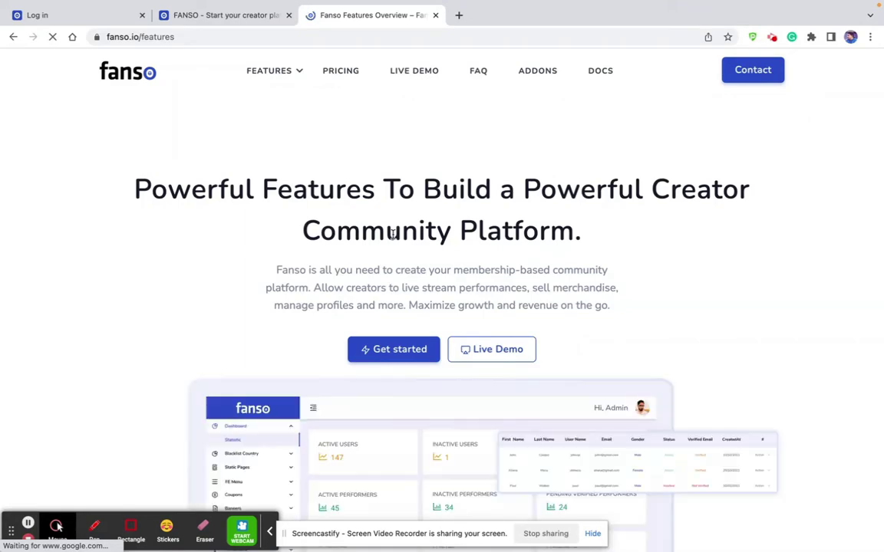
scroll(391, 236, "down", 6)
scroll(393, 239, "down", 5)
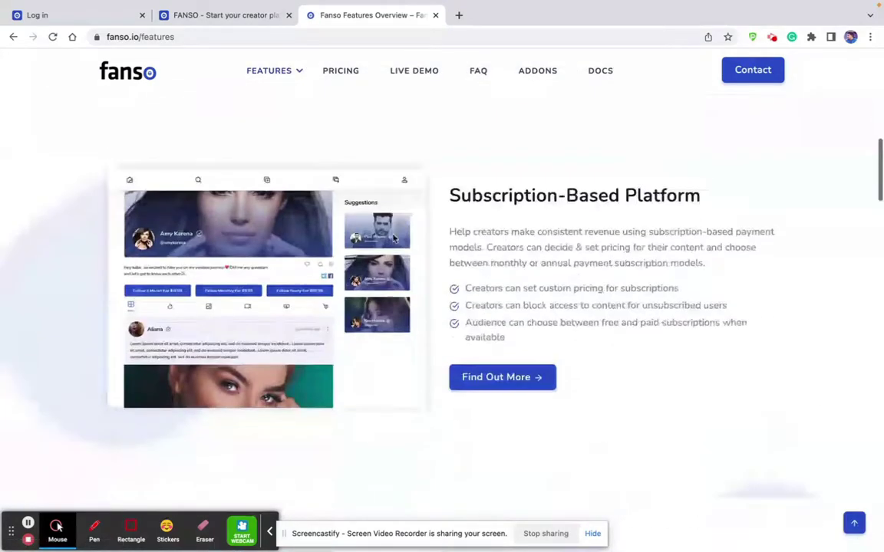
scroll(393, 239, "up", 3)
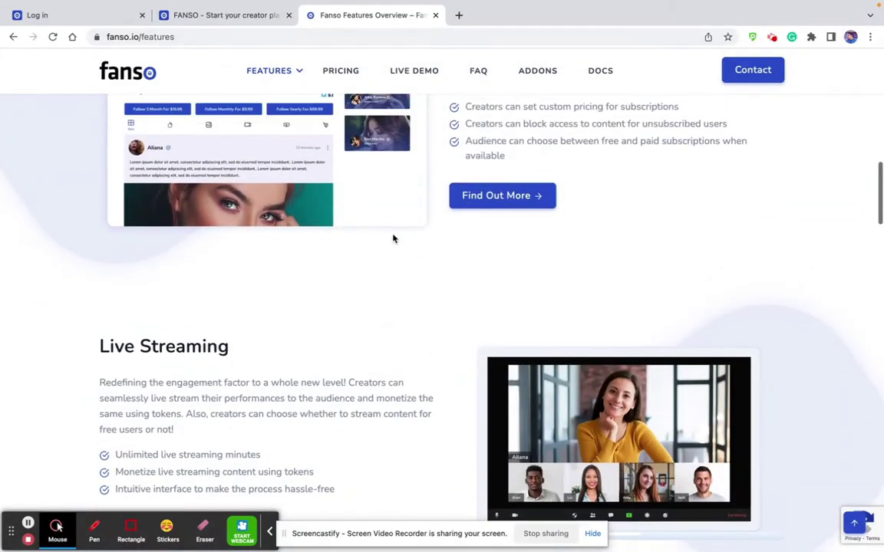
scroll(536, 216, "down", 4)
scroll(414, 245, "down", 4)
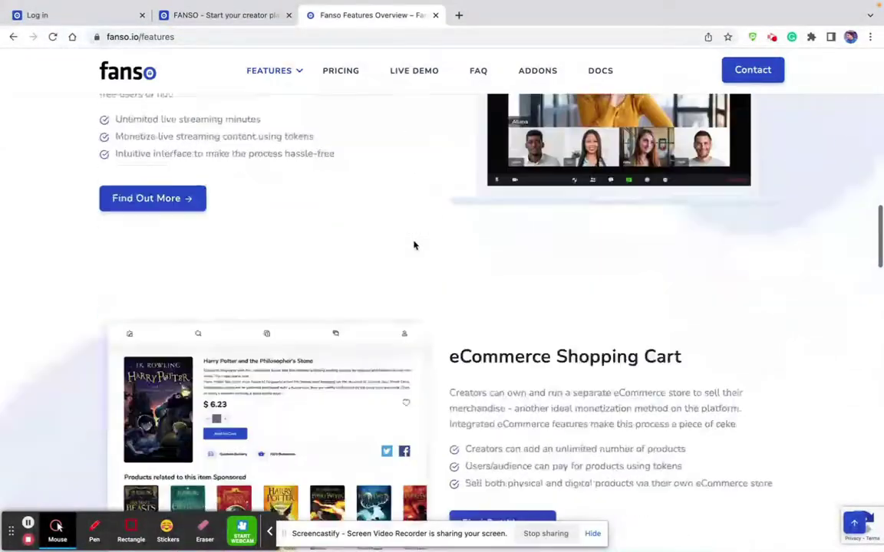
scroll(414, 245, "down", 5)
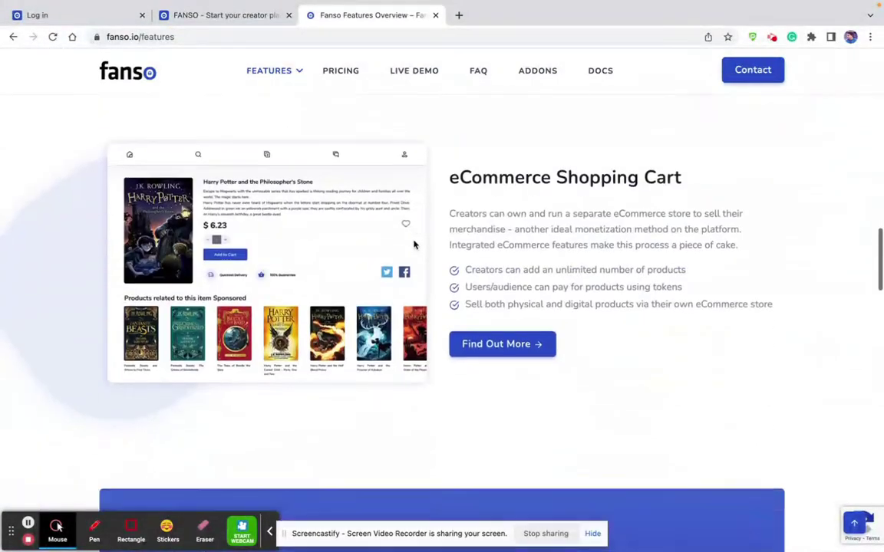
scroll(415, 244, "down", 5)
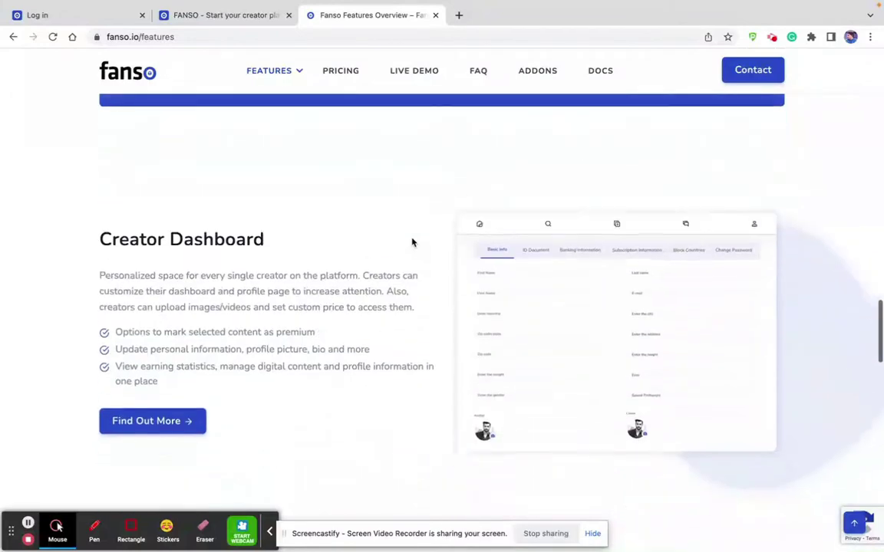
scroll(412, 242, "down", 2)
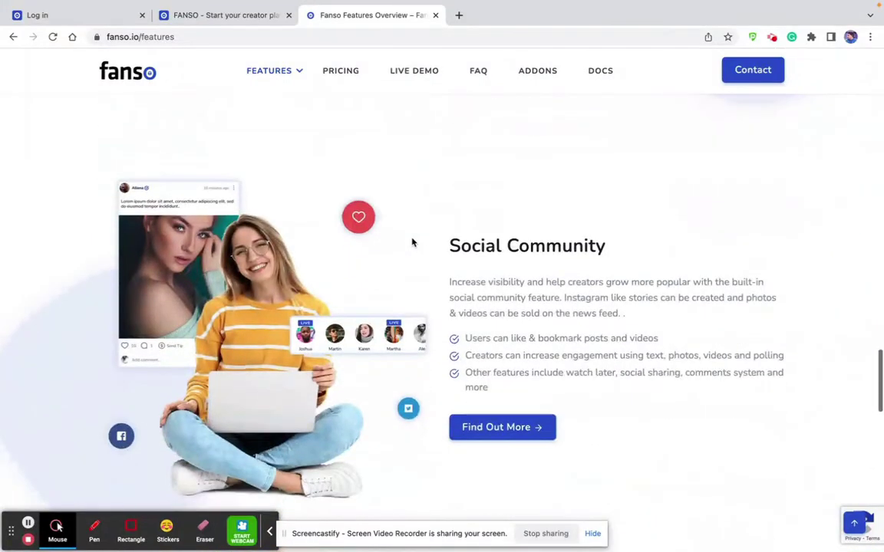
scroll(412, 242, "down", 4)
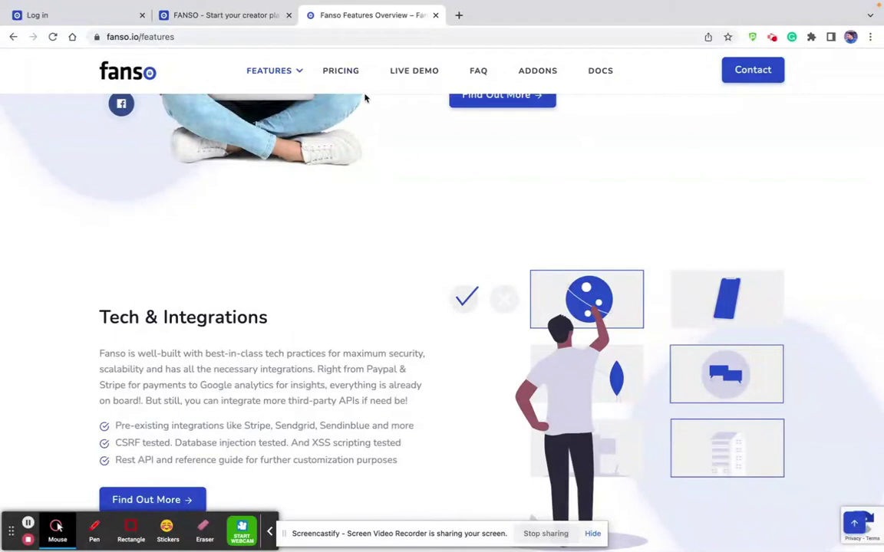
Visit the Pricing and Live Demo pages, then go to the FAQ page.
left_click(339, 77)
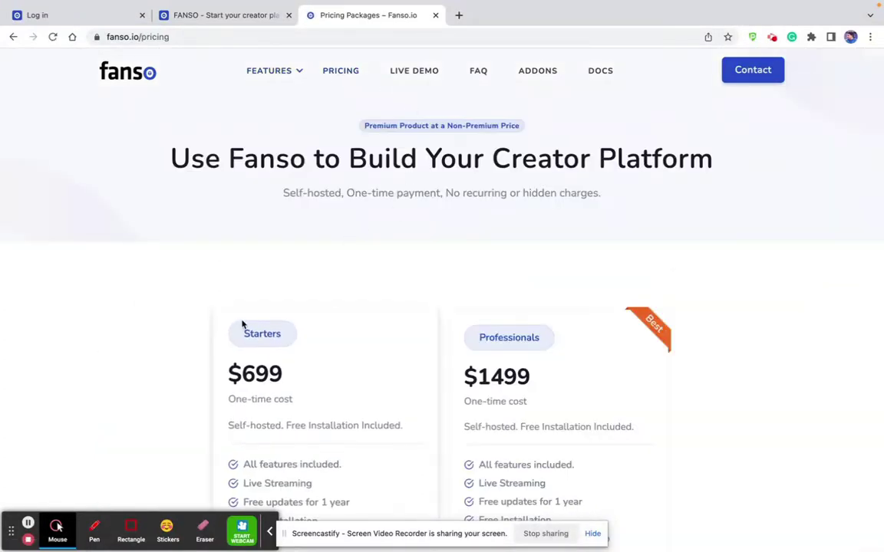
left_click(424, 72)
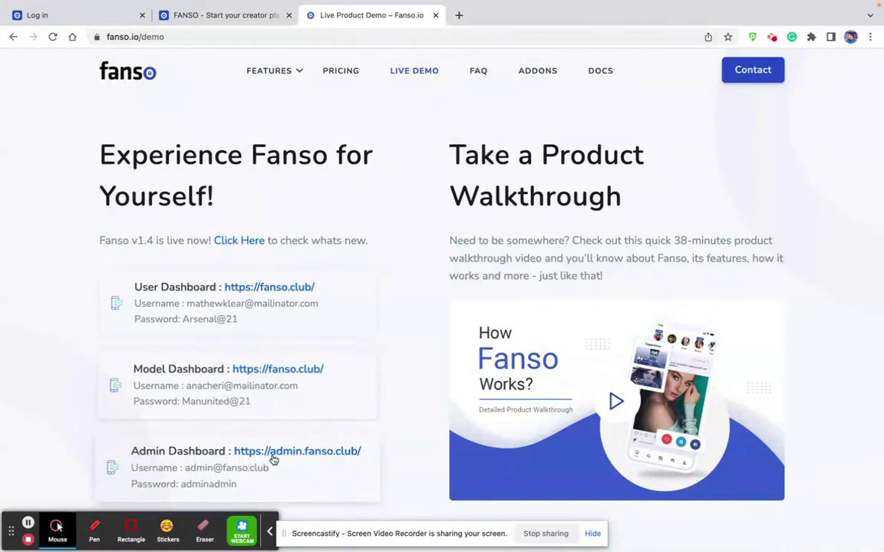
left_click(477, 73)
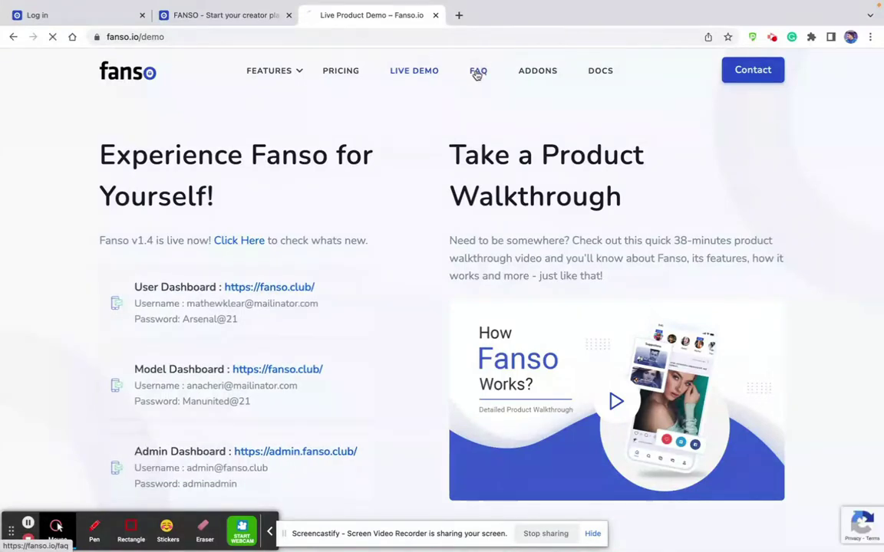
Jump to the Technical and Adult Niche FAQ sections, then go to the Add-Ons page.
scroll(417, 283, "down", 4)
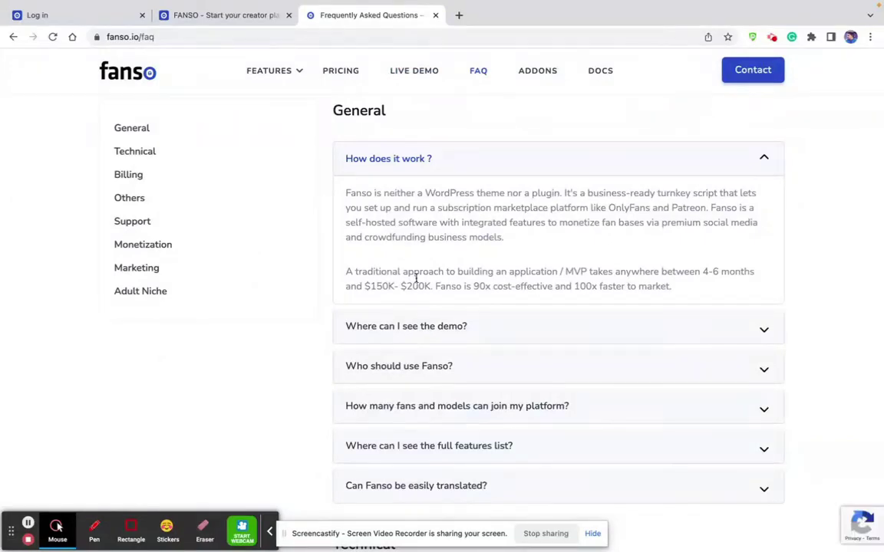
left_click(139, 151)
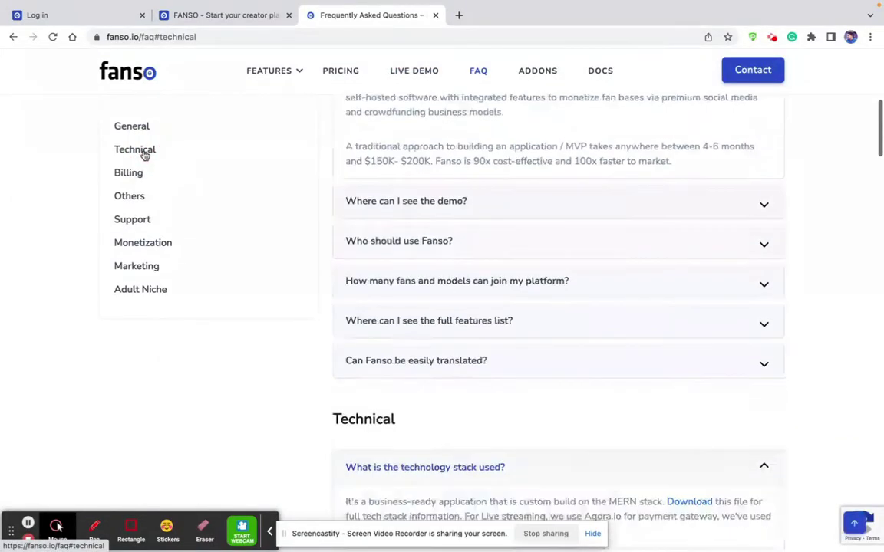
left_click(148, 290)
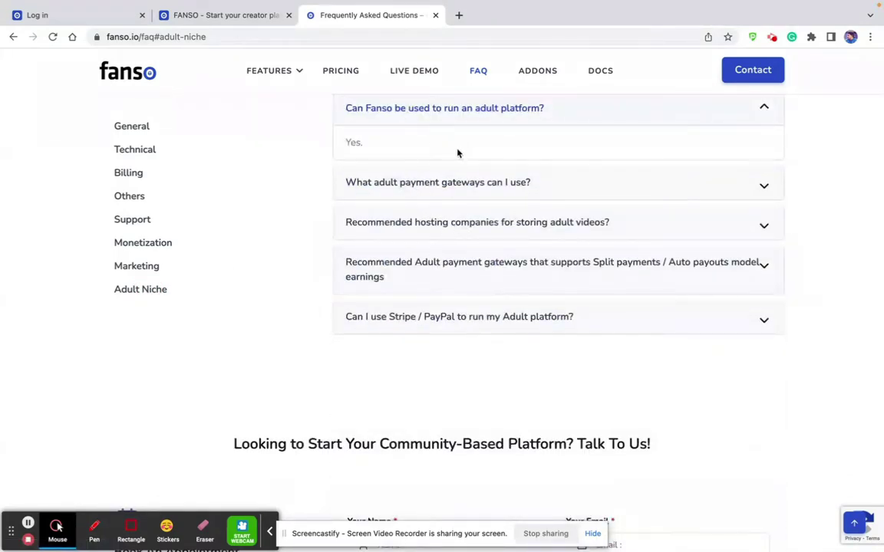
left_click(539, 71)
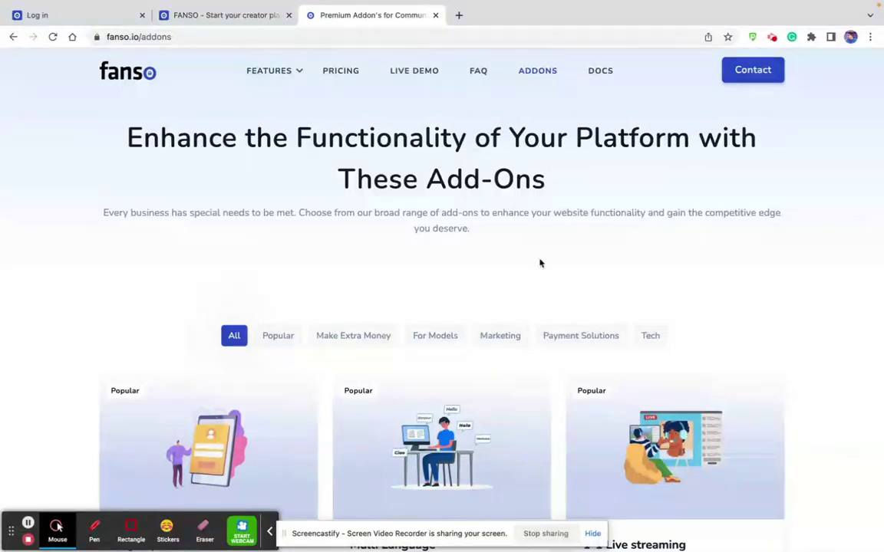
Cycle the add-on filters Popular, Make Extra Money, For Models, Marketing, Payment Solutions, ending on Tech.
scroll(471, 348, "down", 2)
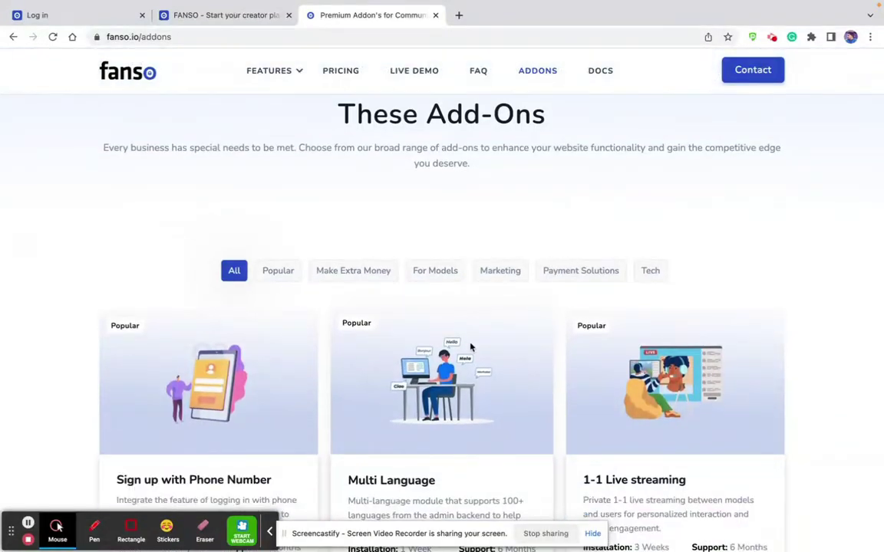
left_click(279, 275)
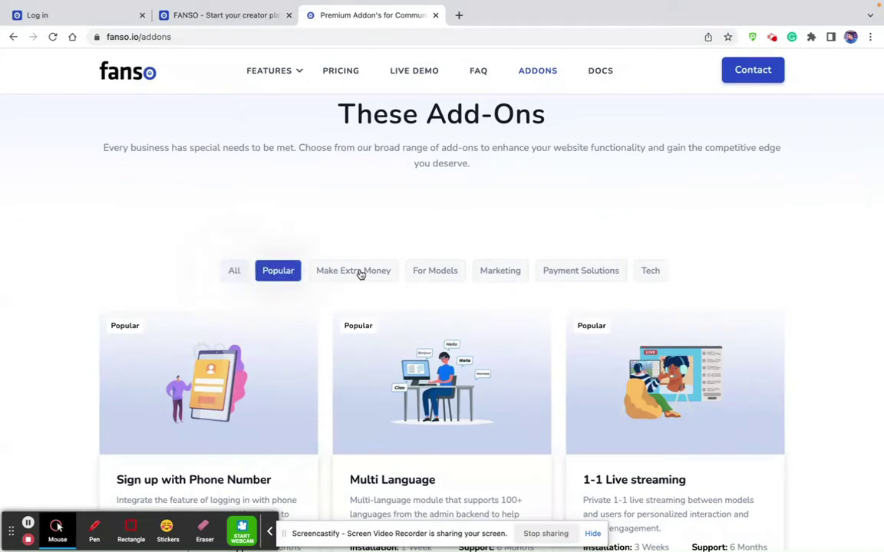
left_click(360, 275)
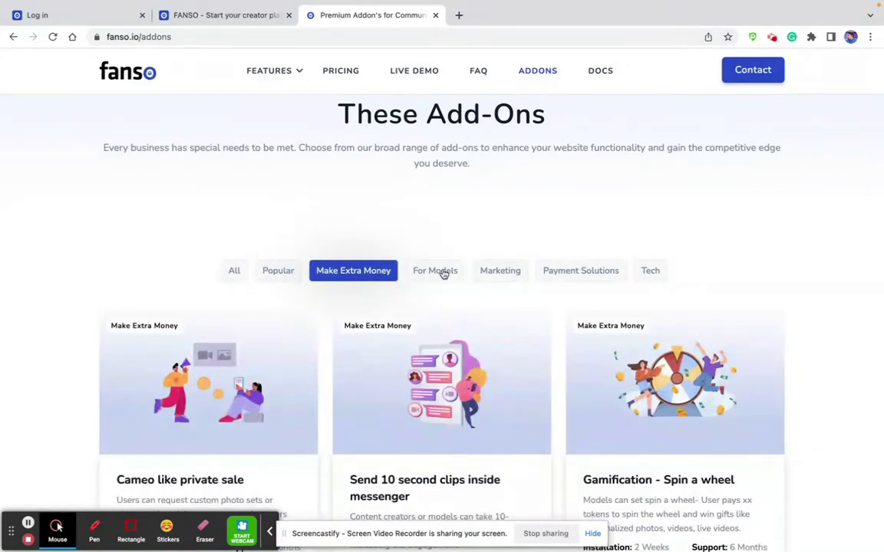
left_click(444, 273)
left_click(499, 274)
left_click(581, 276)
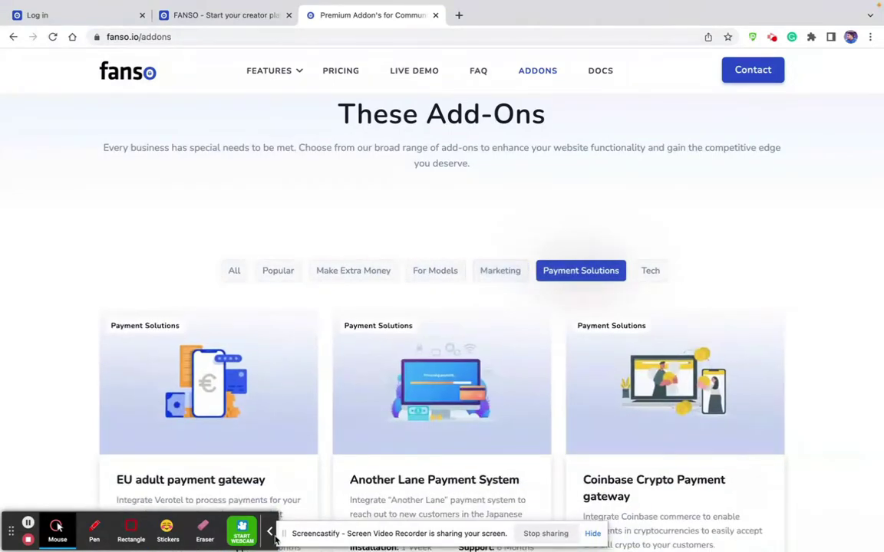
left_click(650, 273)
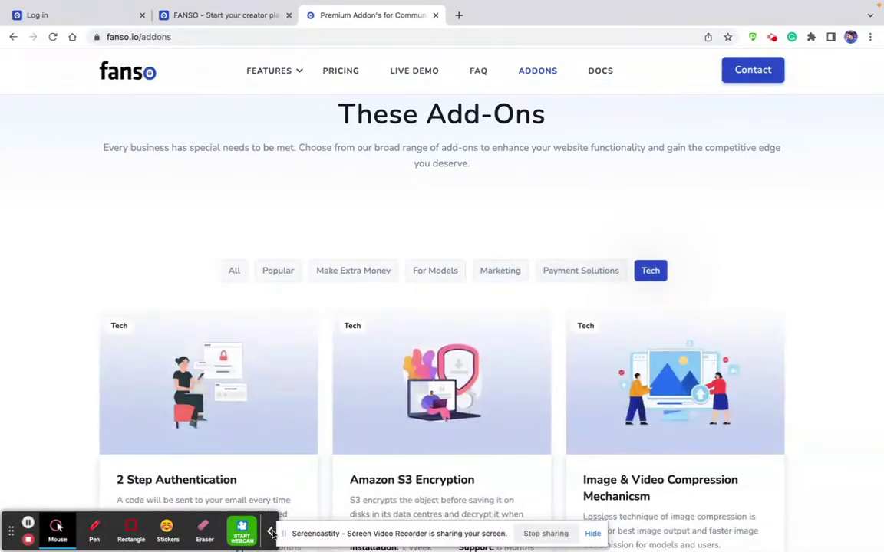
Scroll through the Tech add-on cards and go to the documentation via DOCS.
left_click(270, 534)
scroll(268, 448, "down", 3)
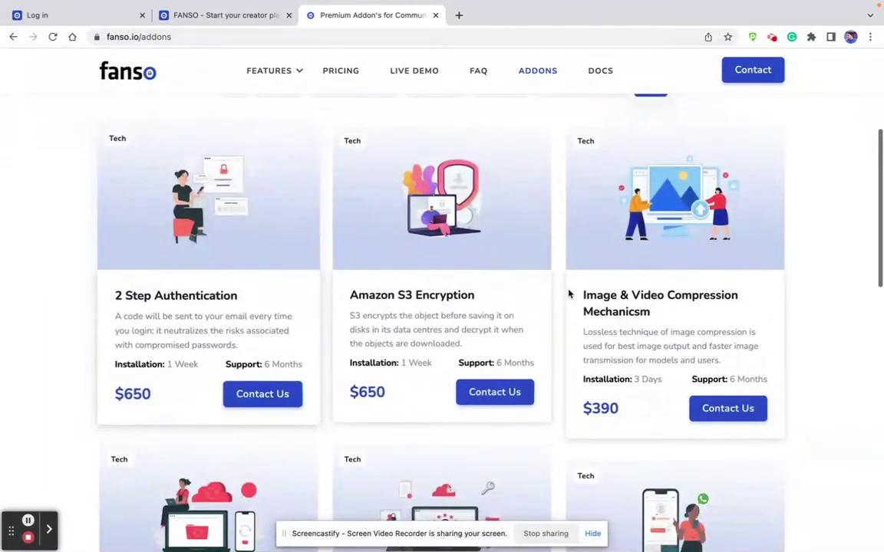
scroll(465, 301, "down", 3)
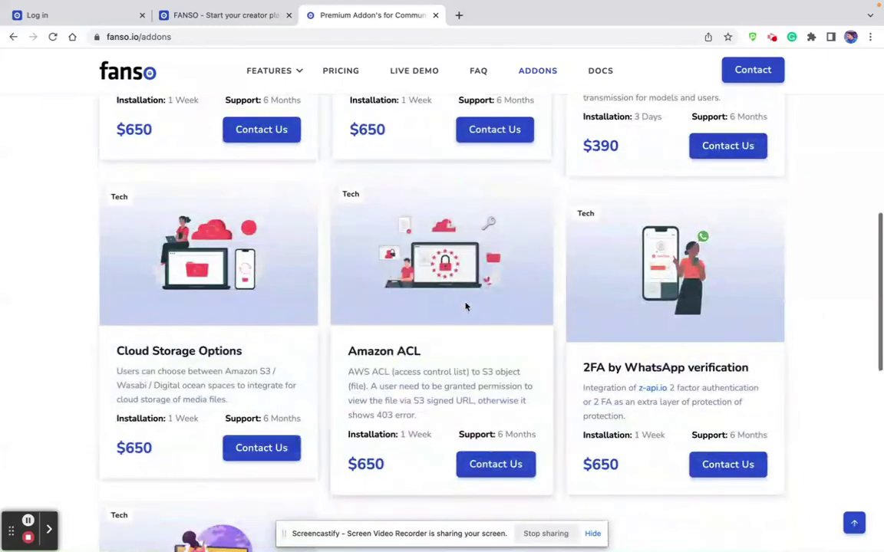
scroll(605, 351, "down", 2)
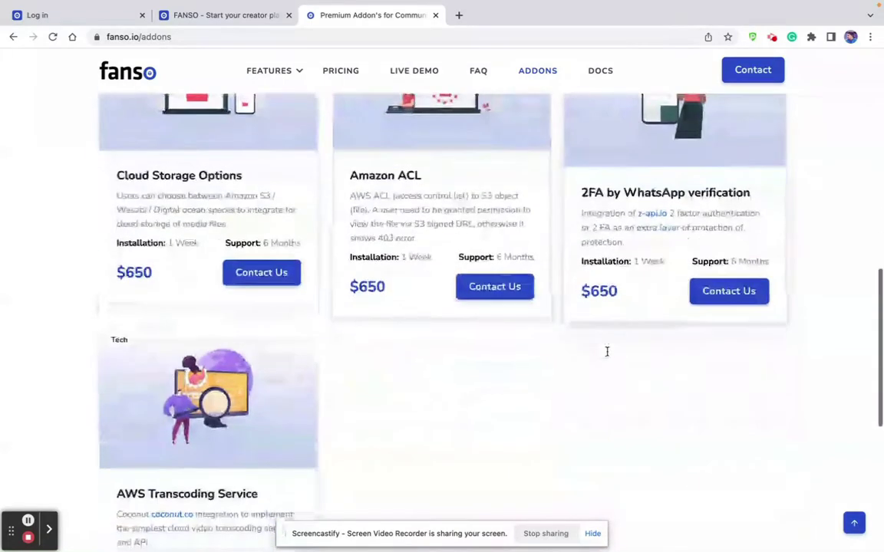
scroll(752, 242, "up", 10)
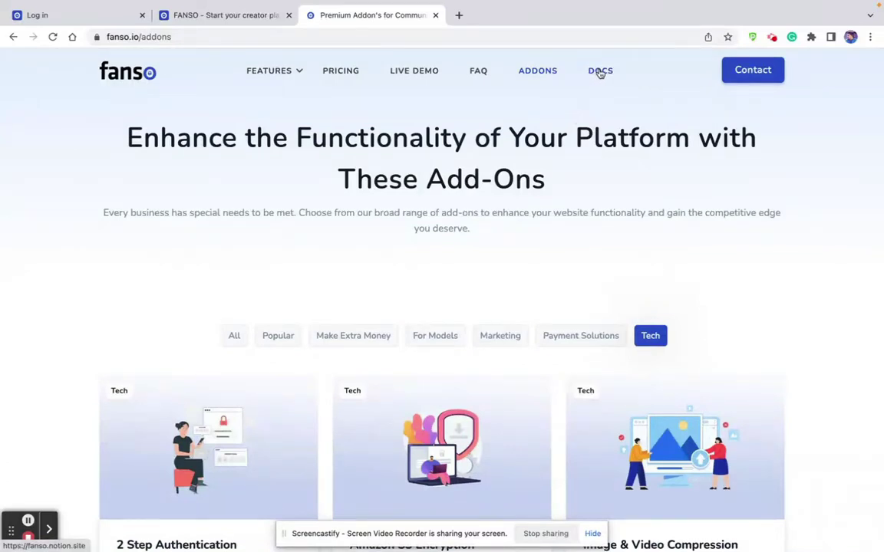
left_click(600, 72)
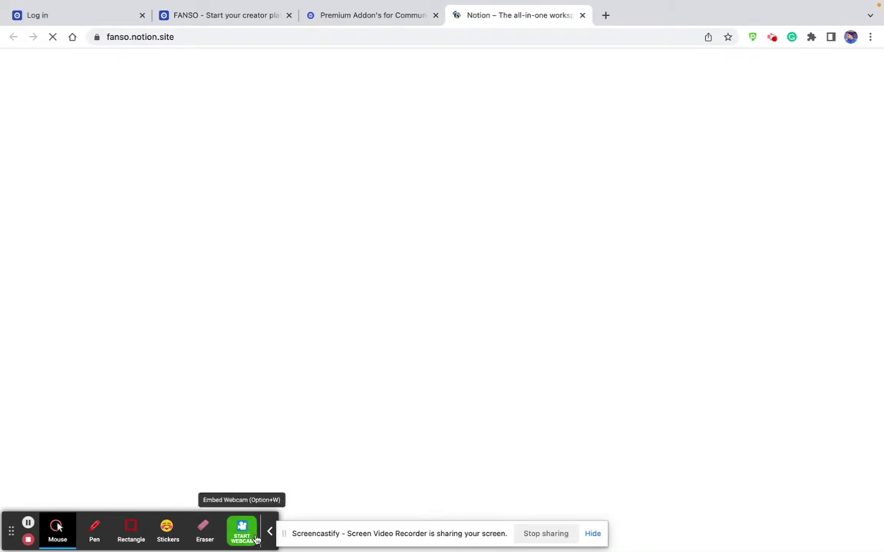
Scroll the Notion technical documentation, then switch back to the fanso.io add-ons tab.
left_click(270, 532)
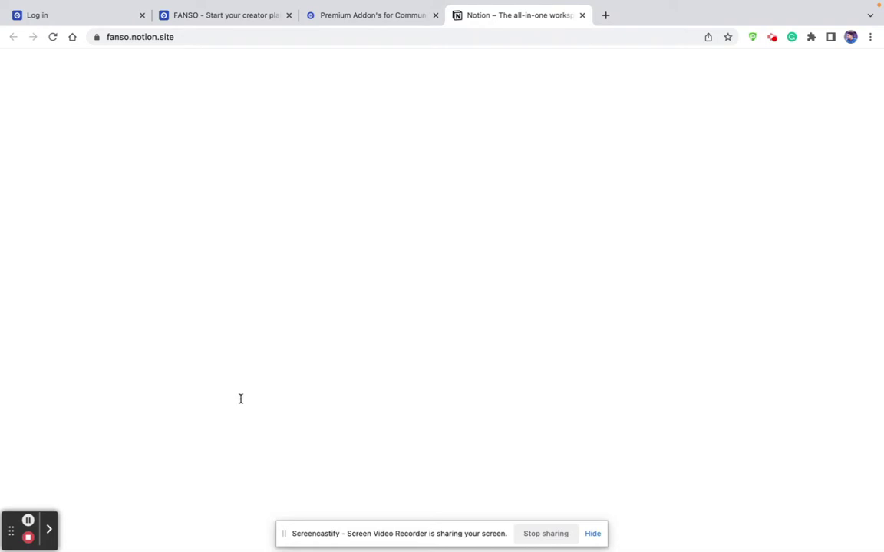
scroll(259, 320, "down", 5)
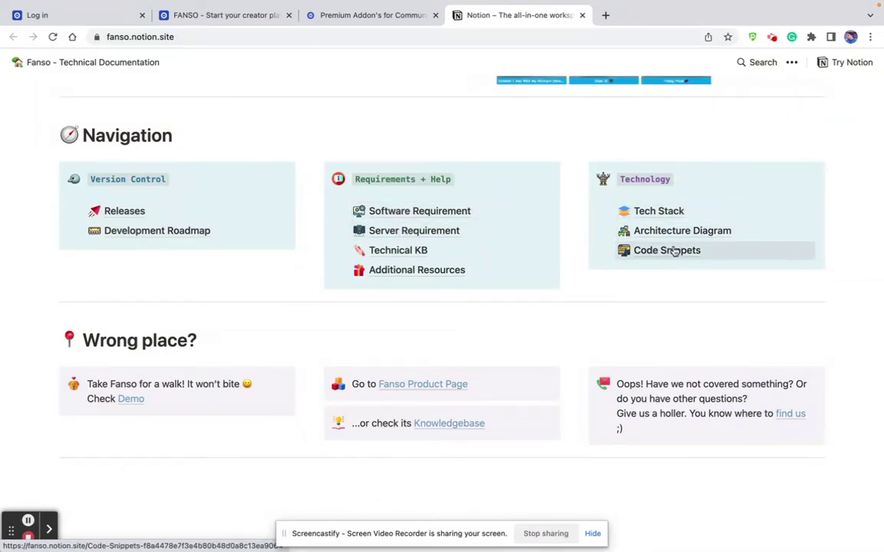
scroll(672, 250, "up", 10)
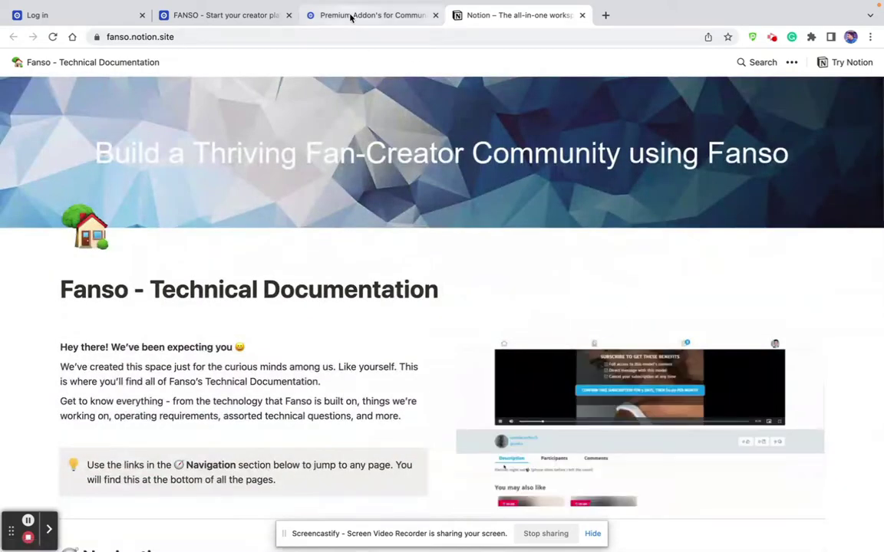
left_click(352, 16)
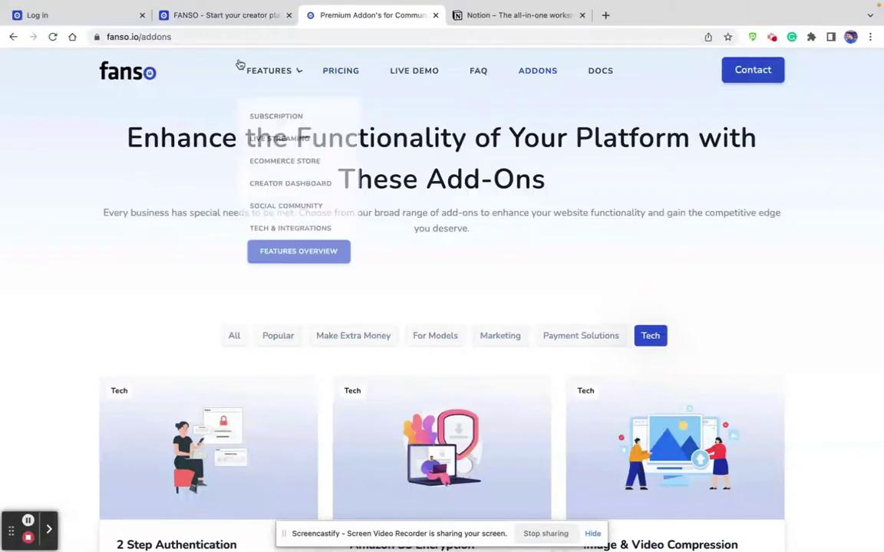
Go to the admin panel login page and enter the admin username and account password.
left_click(186, 17)
left_click(74, 18)
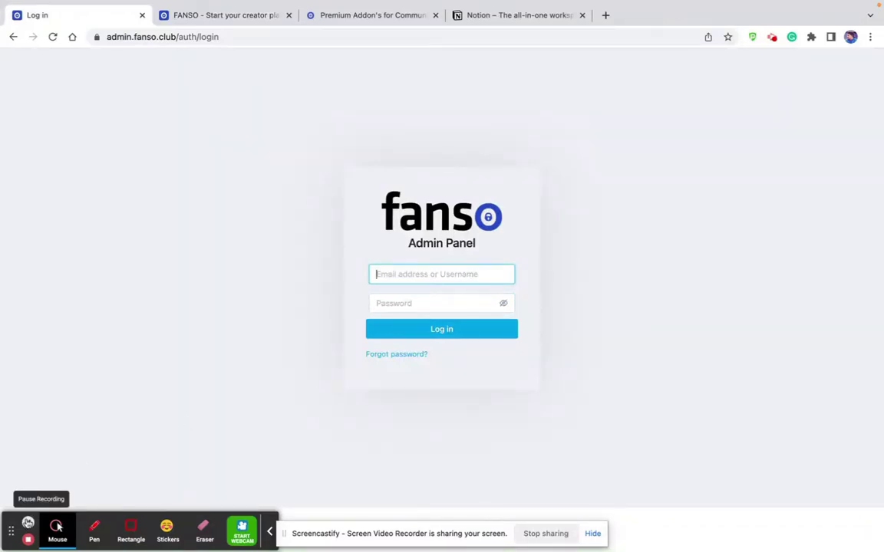
left_click(393, 274)
type("admin")
key("Tab")
type("a*********")
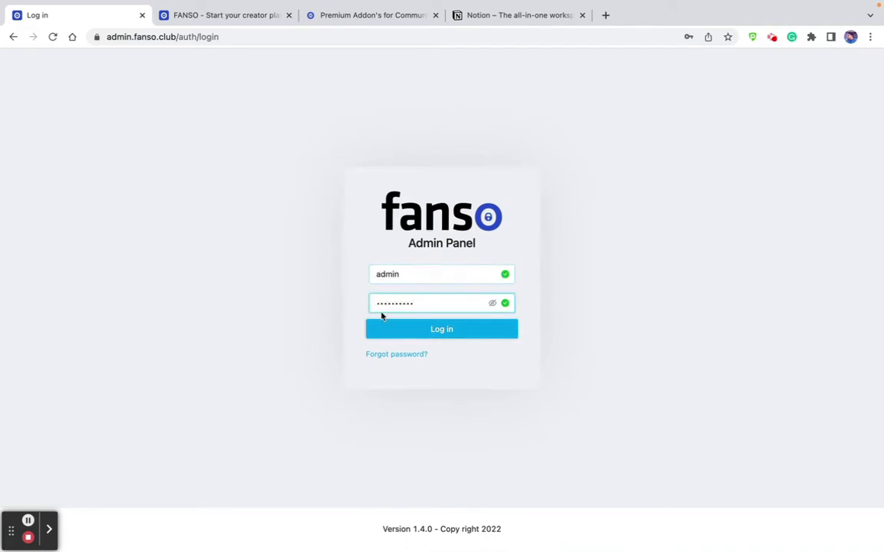
Log in to the dashboard (24 active users, $1,835.59 earnings) and expand Block Countries.
left_click(419, 335)
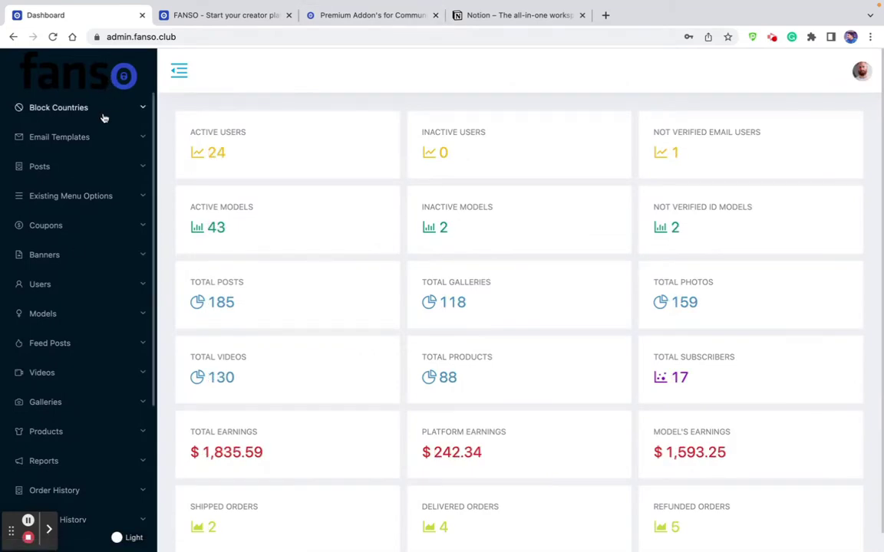
scroll(86, 174, "down", 4)
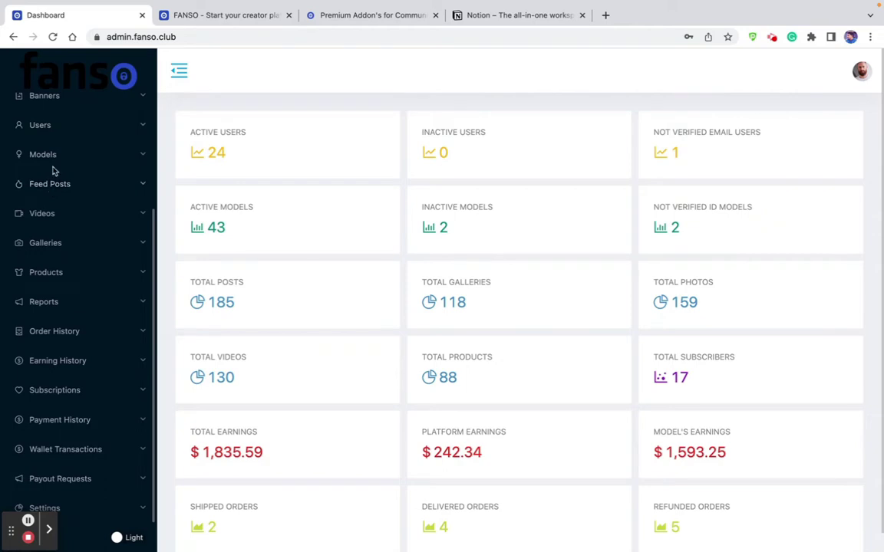
scroll(54, 171, "up", 4)
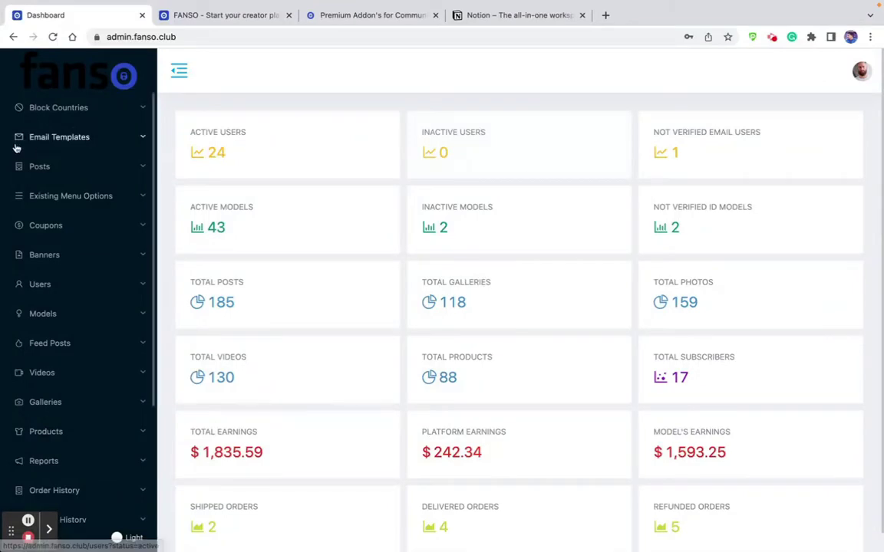
left_click(82, 110)
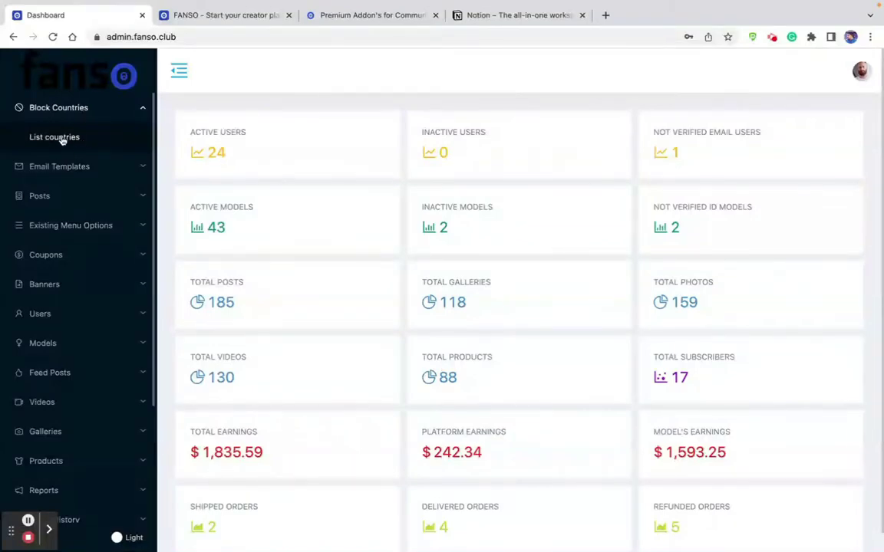
Review the blocked-countries list, then show All email templates under Email Templates.
left_click(77, 137)
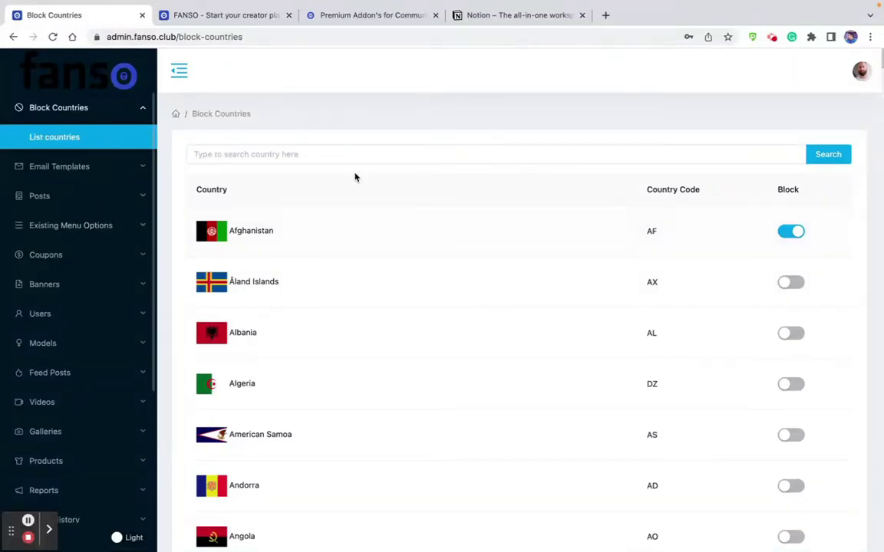
scroll(465, 254, "down", 3)
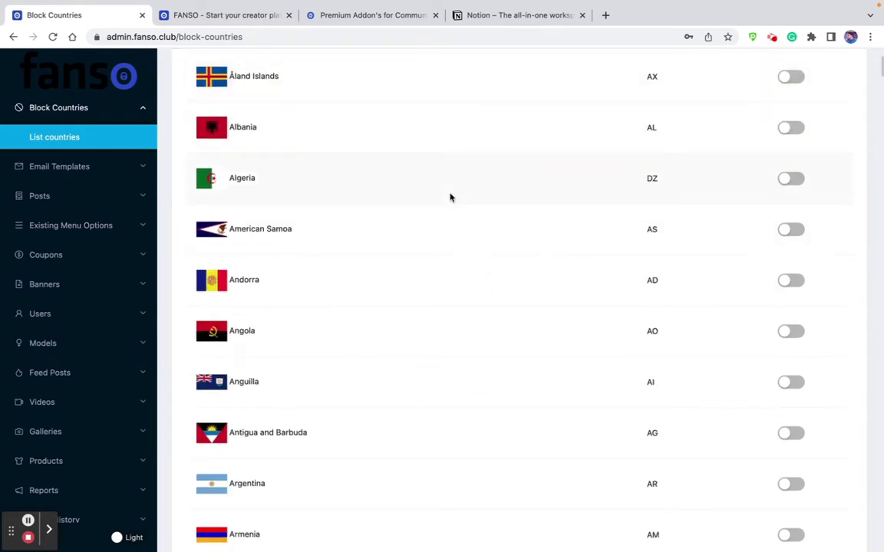
scroll(450, 198, "up", 3)
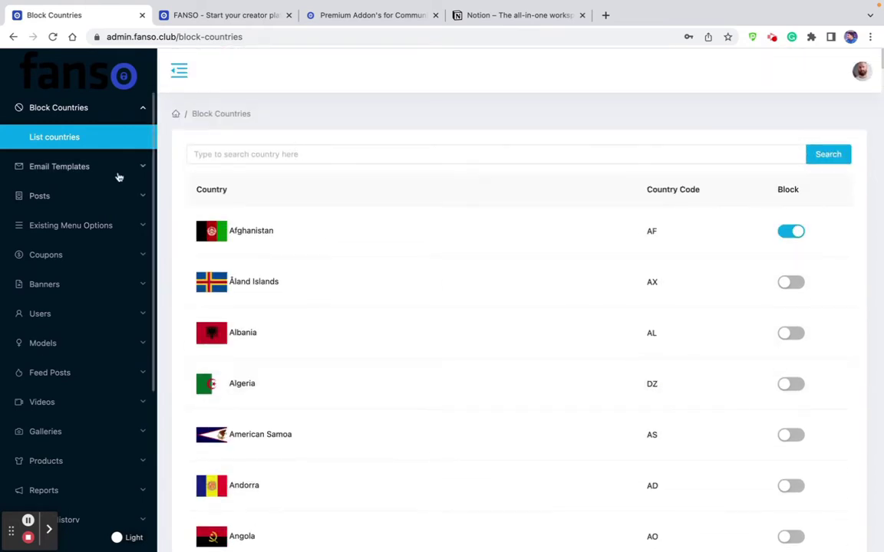
left_click(73, 168)
left_click(49, 197)
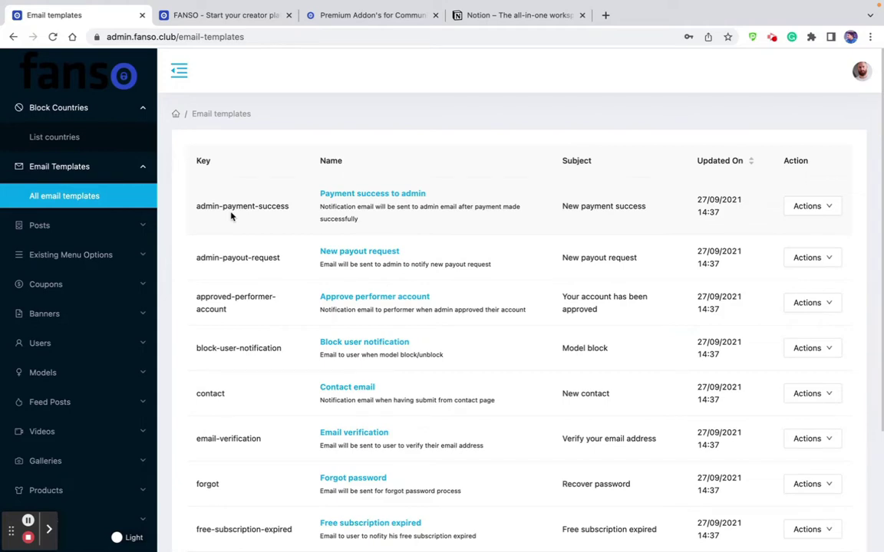
View All posts and the new static page form, return to posts, then show All menu options.
left_click(65, 226)
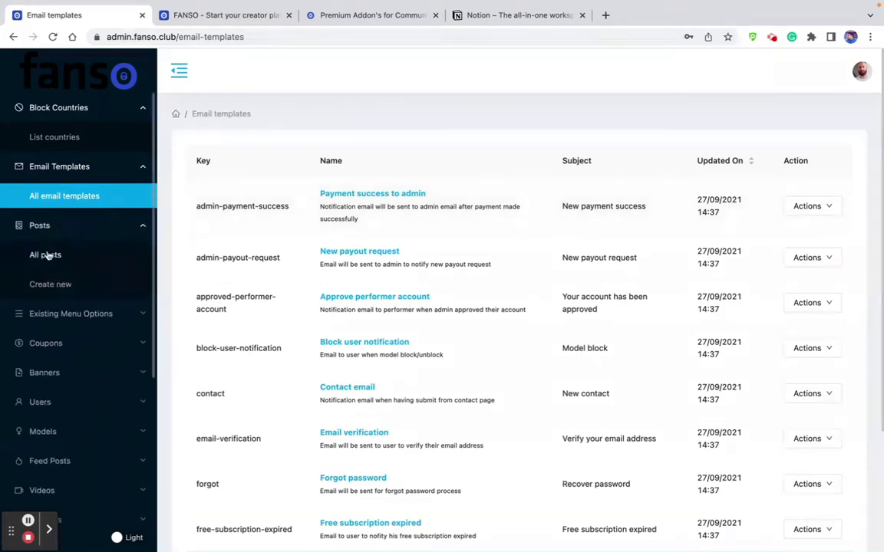
left_click(49, 255)
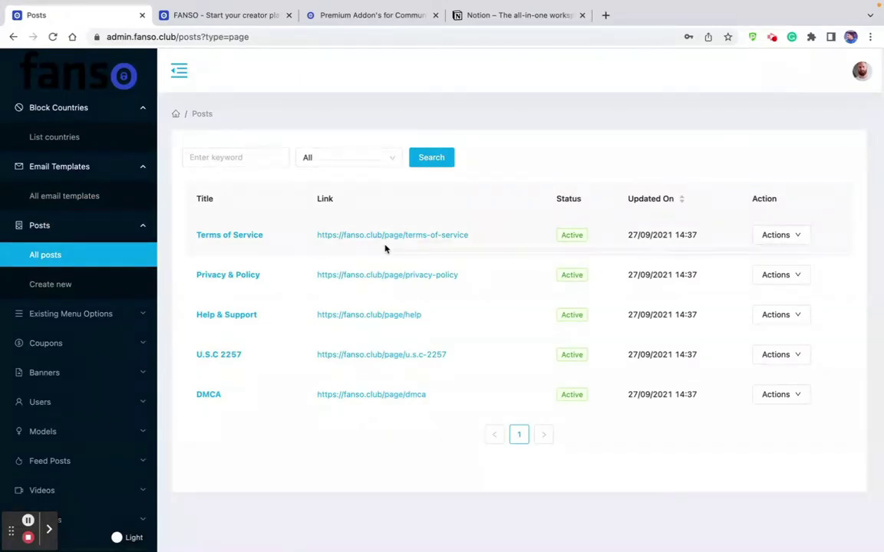
left_click(48, 284)
left_click(62, 258)
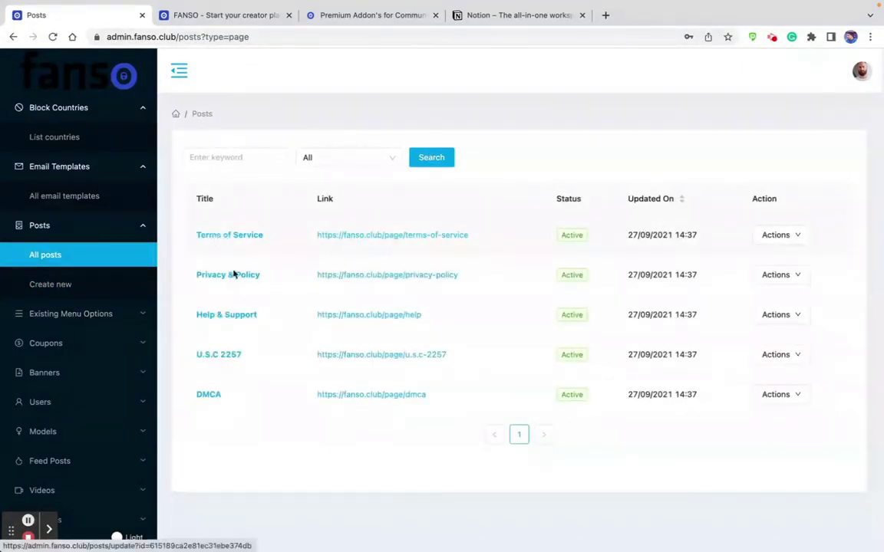
left_click(85, 314)
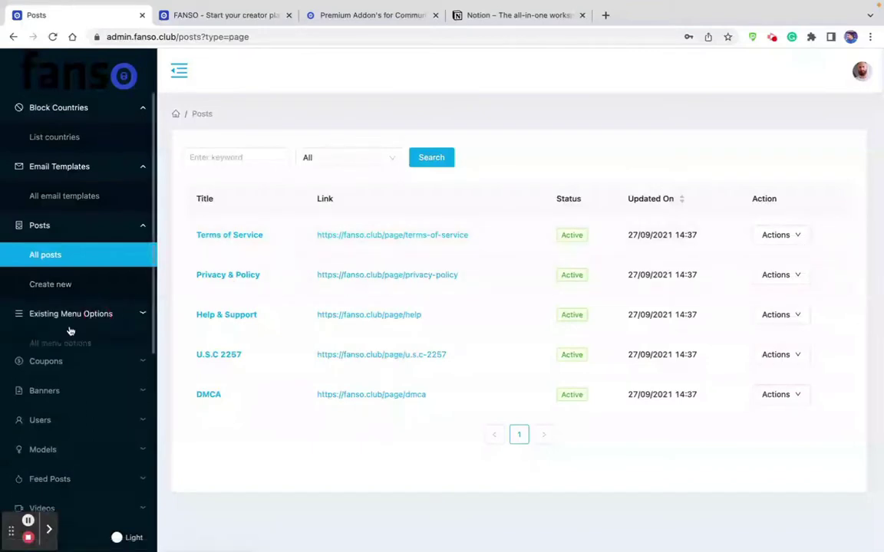
left_click(51, 344)
Compare the public site's footer links, then list All coupons: TP2411, THP24 and 23088.
left_click(232, 16)
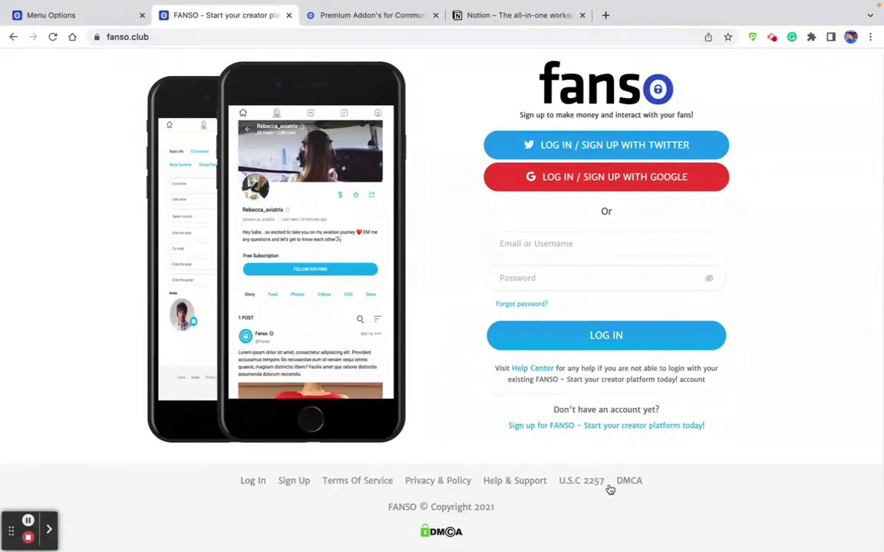
left_click(86, 16)
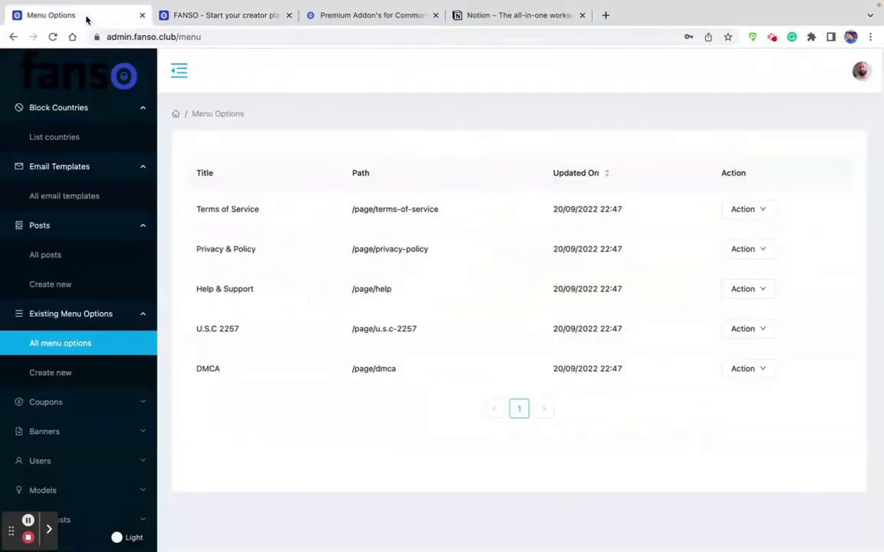
left_click(58, 402)
left_click(53, 430)
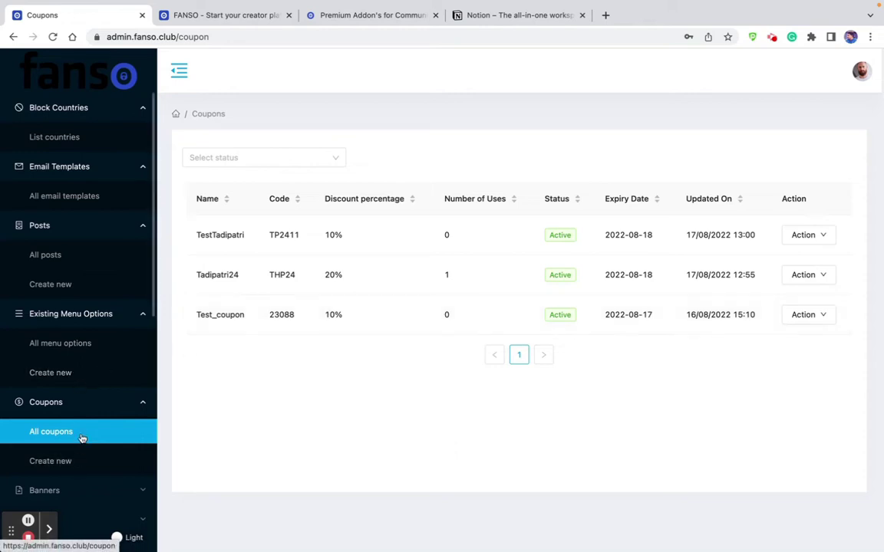
scroll(46, 429, "down", 3)
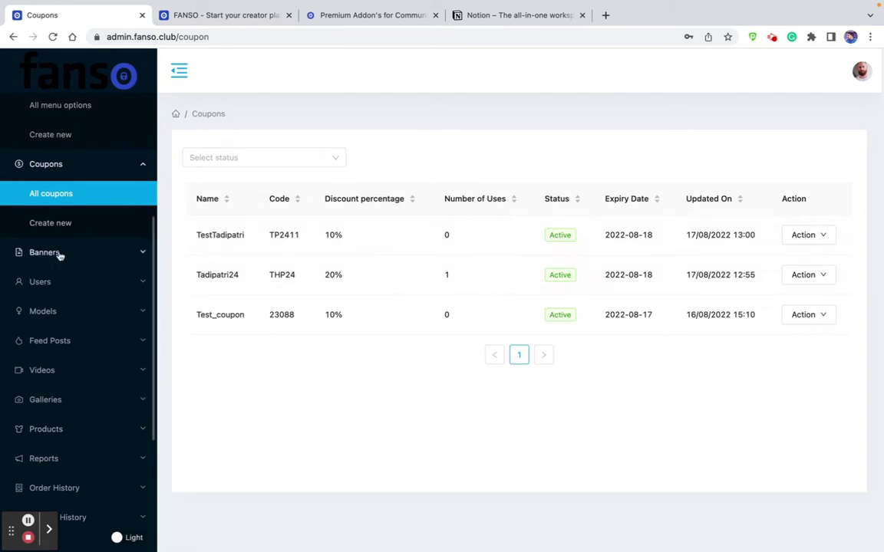
Look at the new coupon form, banner list and banner upload form, then show All users.
left_click(71, 223)
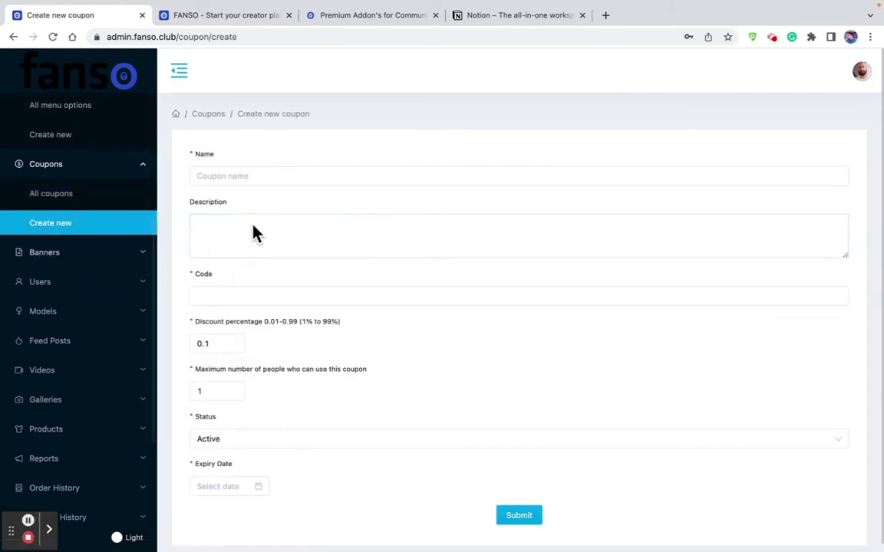
left_click(100, 259)
left_click(47, 281)
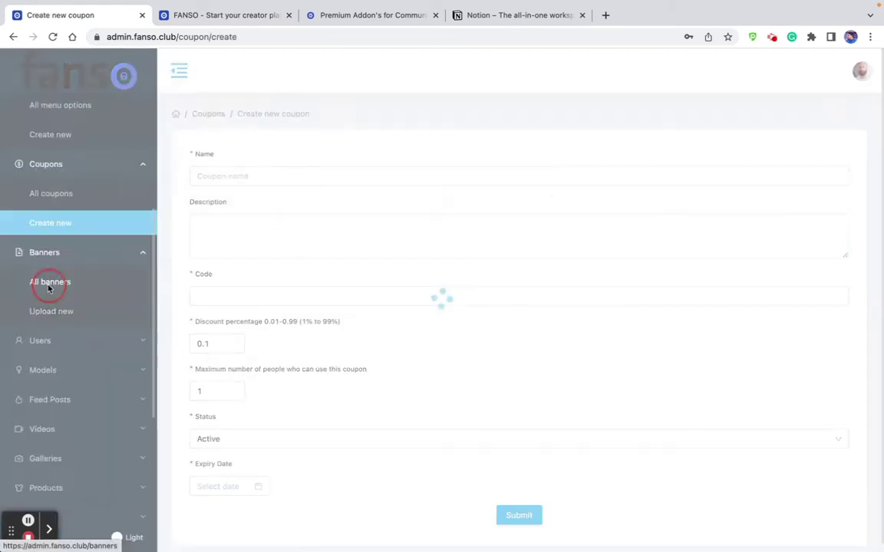
left_click(75, 313)
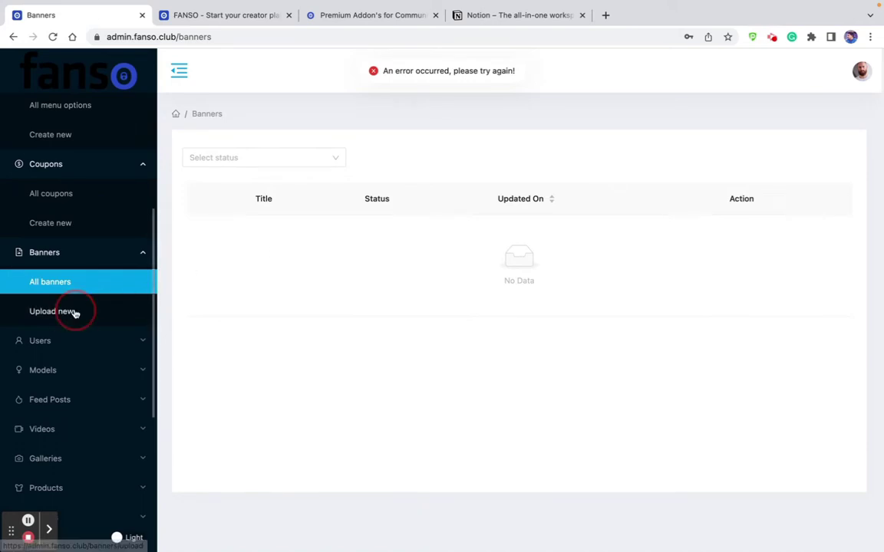
left_click(73, 286)
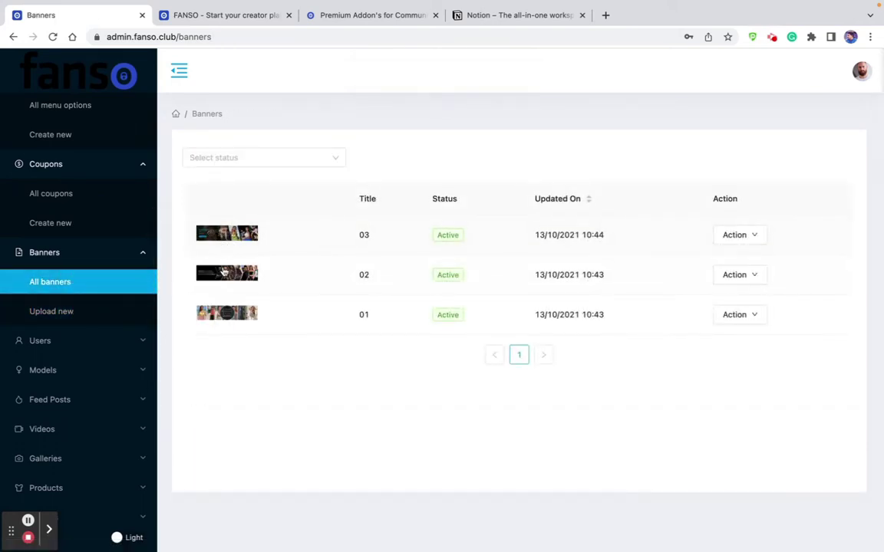
left_click(76, 343)
left_click(42, 370)
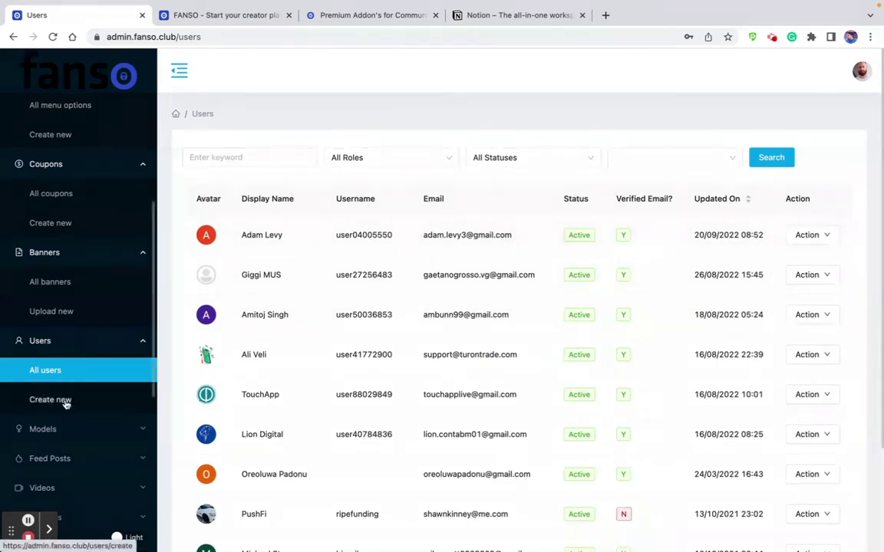
Open the first user's edit form and point out its Wallet Balance field.
left_click(811, 238)
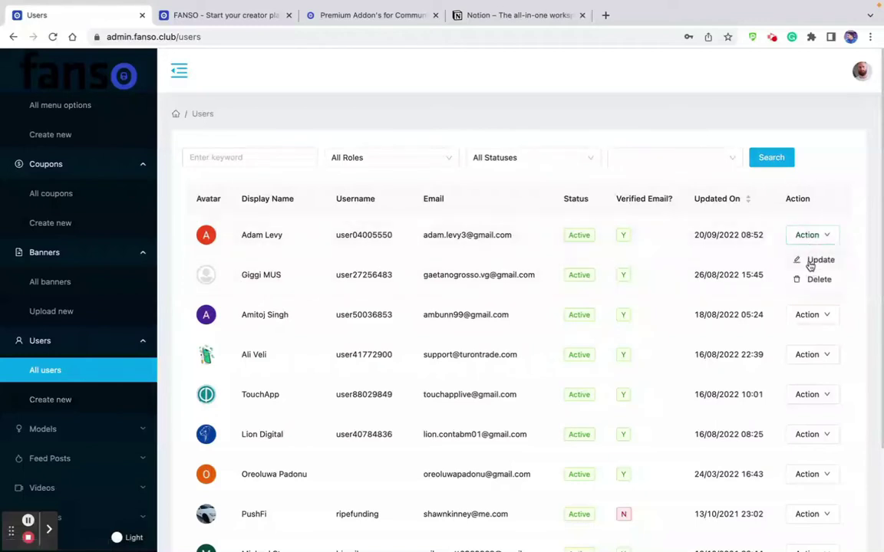
left_click(817, 261)
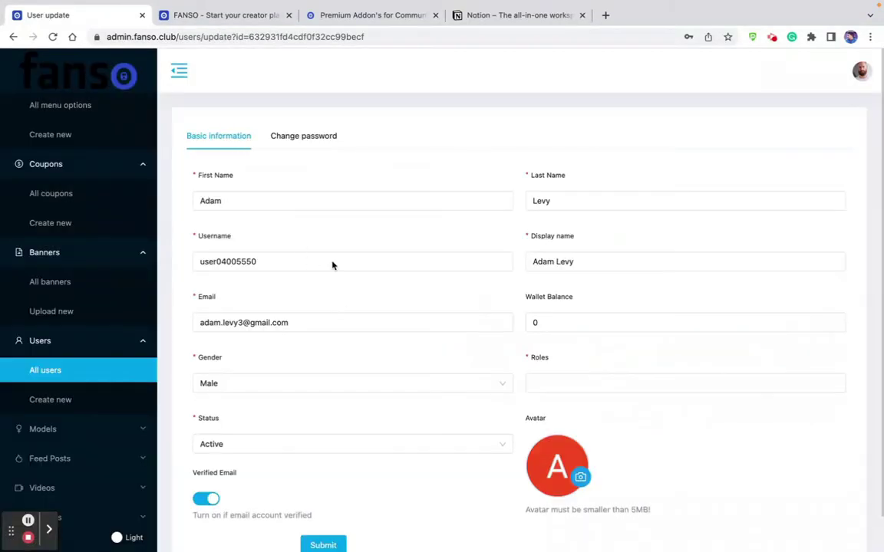
left_click_drag(576, 301, 523, 297)
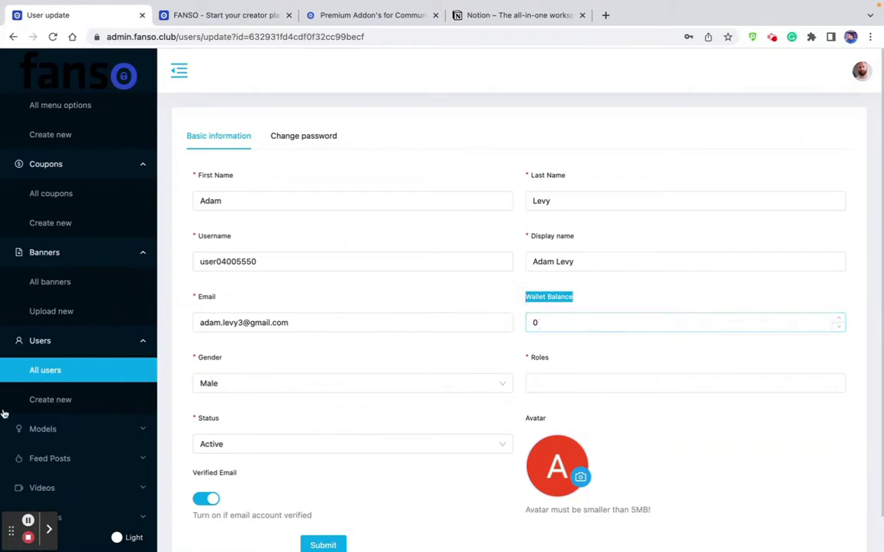
Expand the Models section and open the All models list.
left_click(53, 434)
scroll(53, 437, "down", 5)
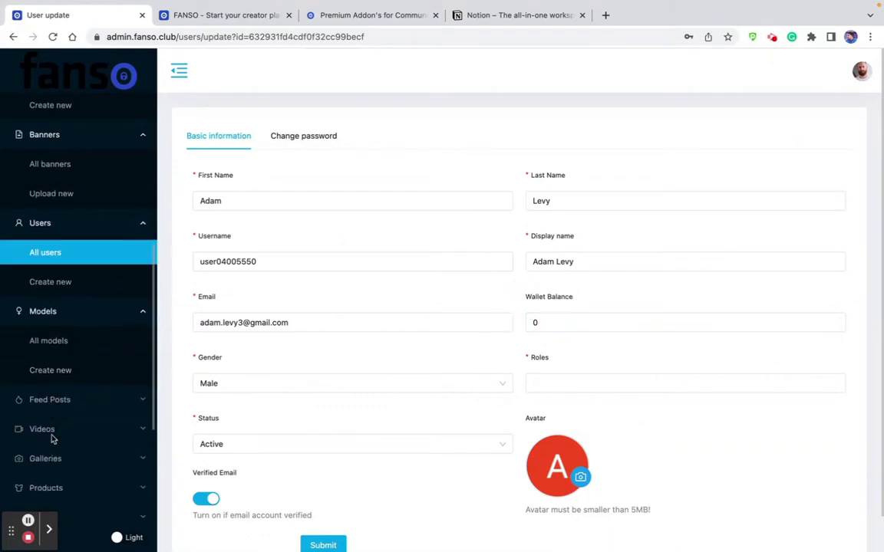
left_click(45, 269)
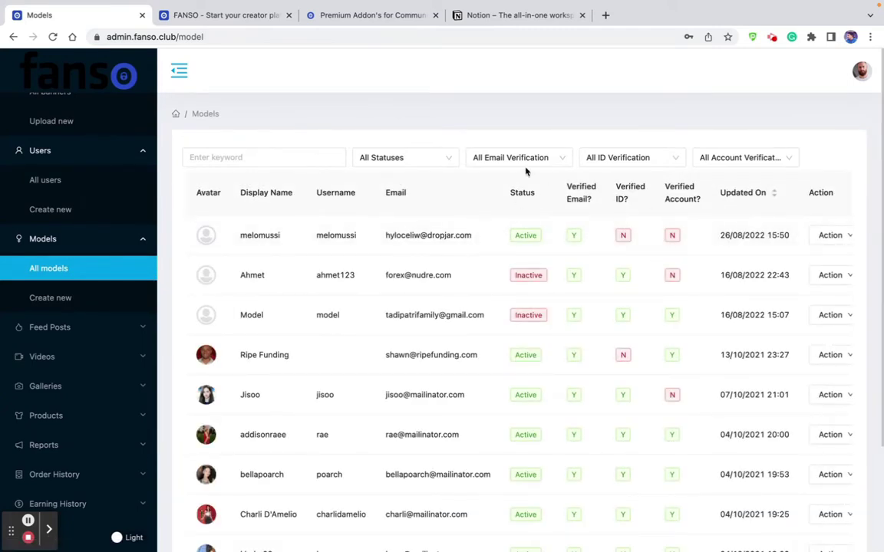
Check the ID and account verification filters, then choose Update for the first model.
left_click(614, 159)
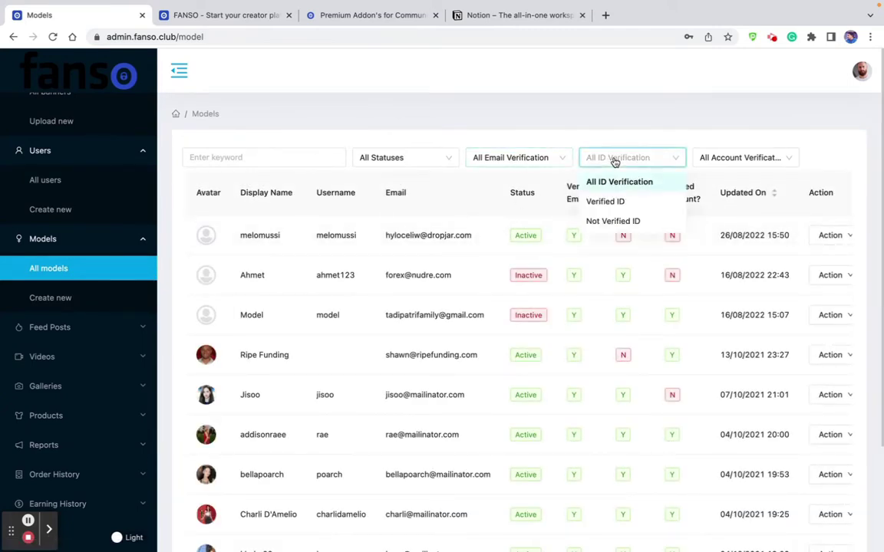
left_click(713, 158)
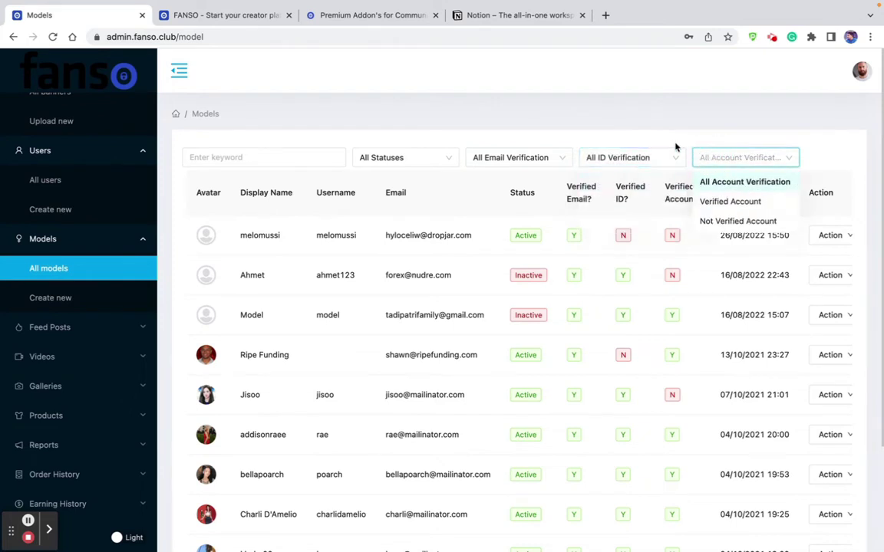
left_click(728, 151)
left_click(834, 234)
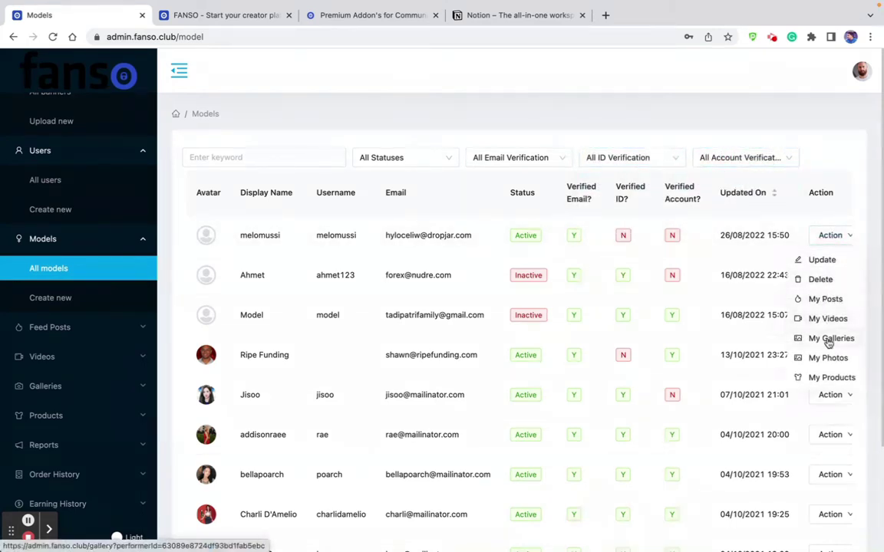
left_click(829, 262)
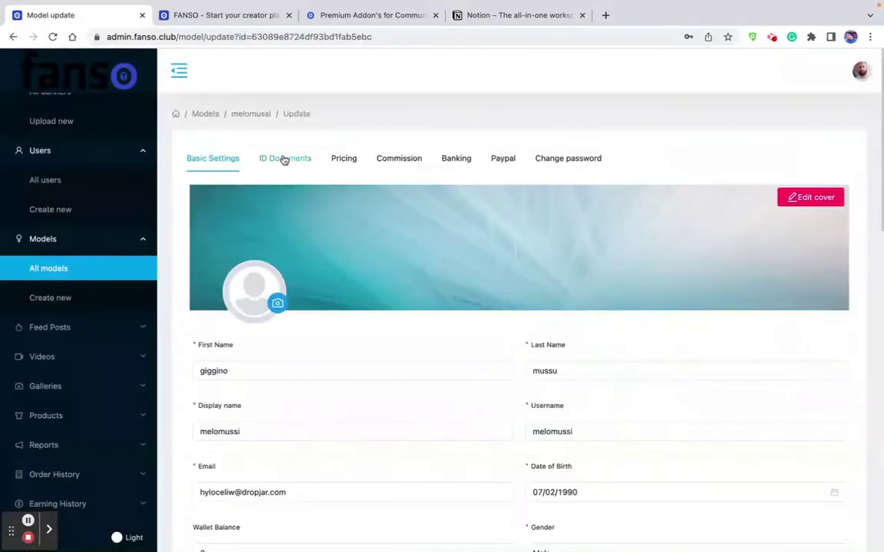
left_click(284, 161)
left_click(349, 161)
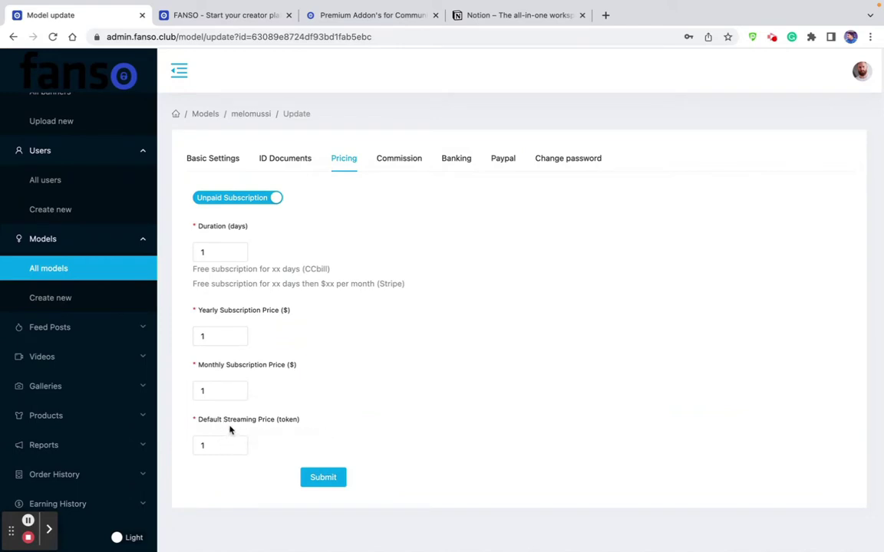
left_click(400, 163)
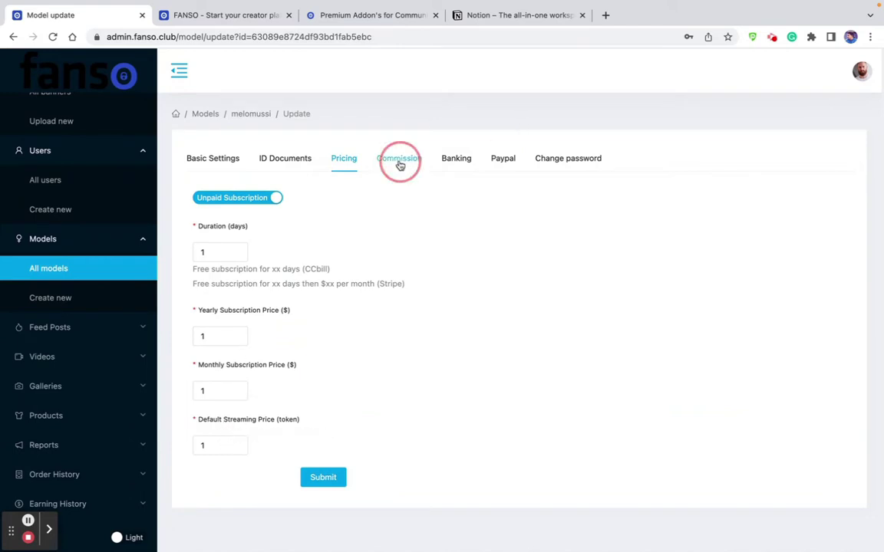
left_click(214, 215)
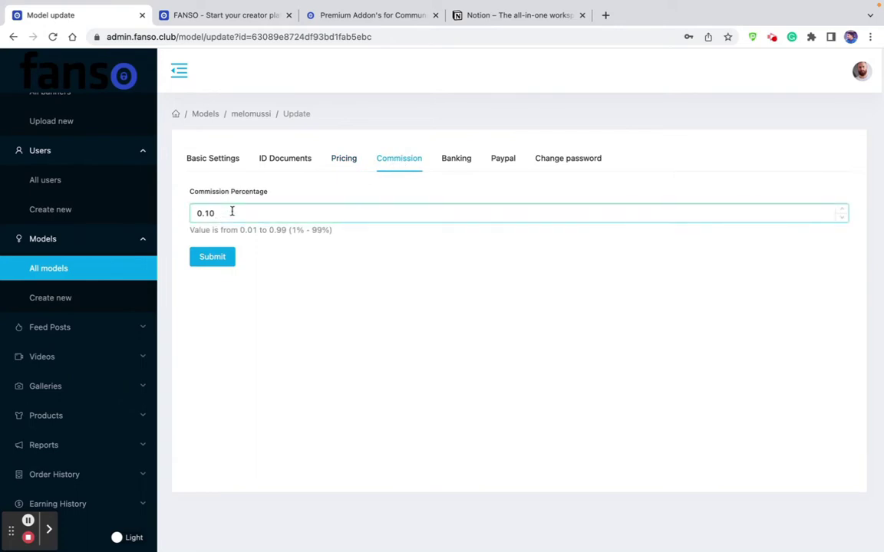
left_click(446, 173)
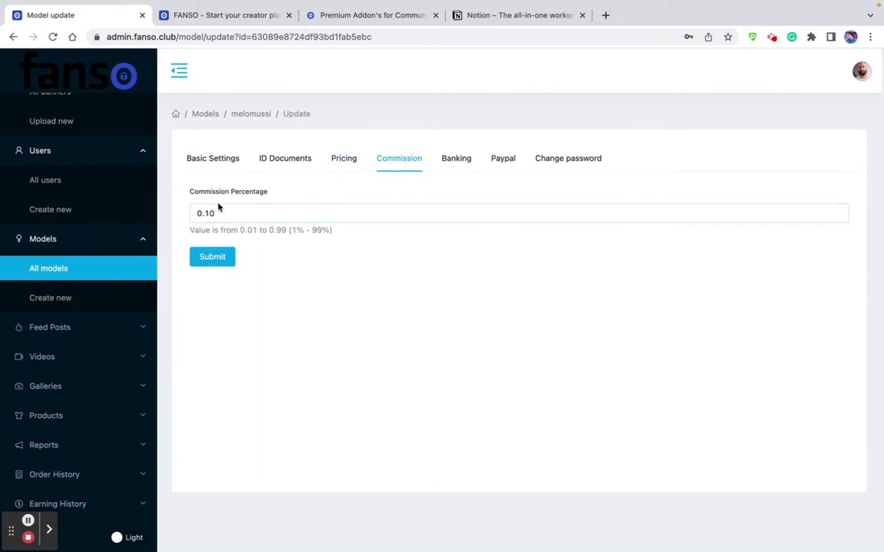
left_click(235, 213)
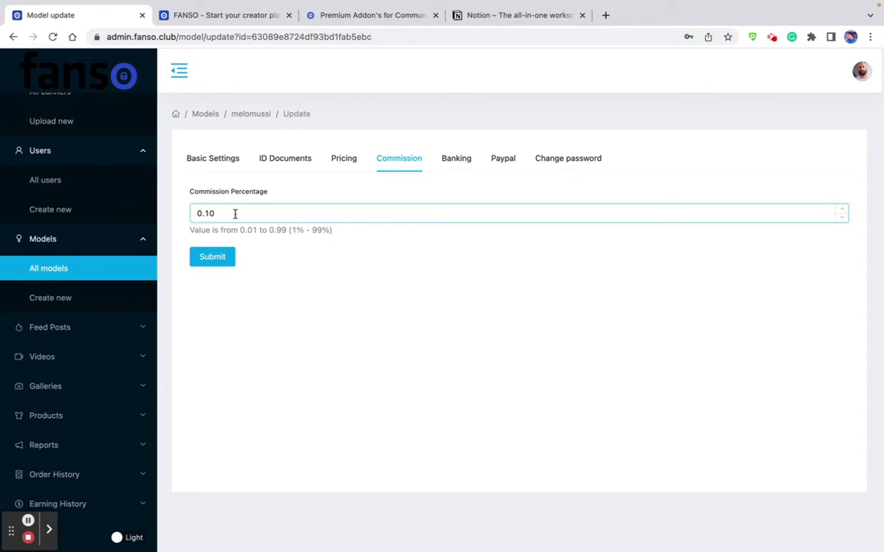
left_click_drag(238, 215, 183, 220)
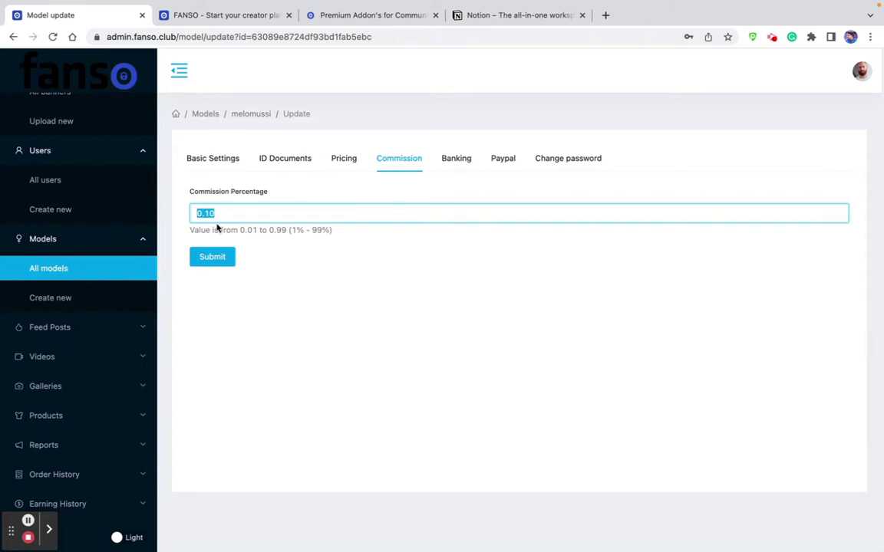
left_click(462, 159)
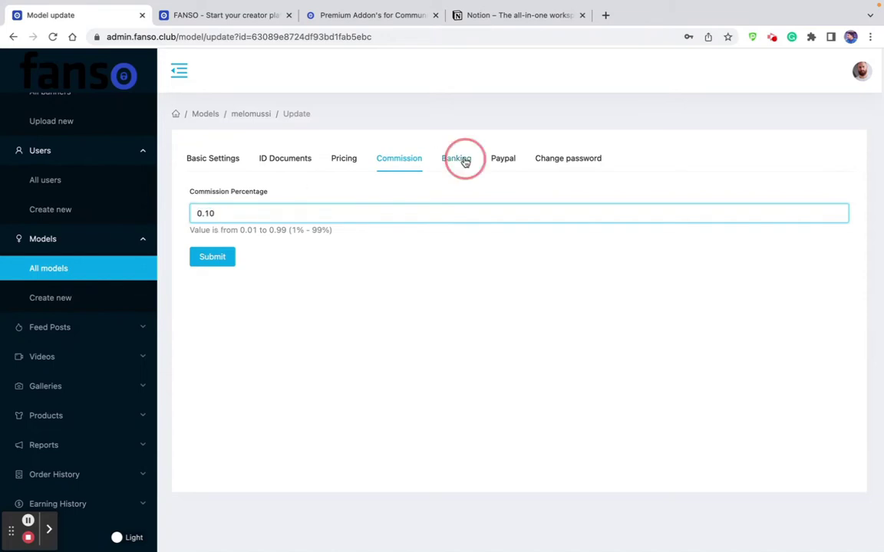
left_click(293, 225)
scroll(296, 199, "down", 2)
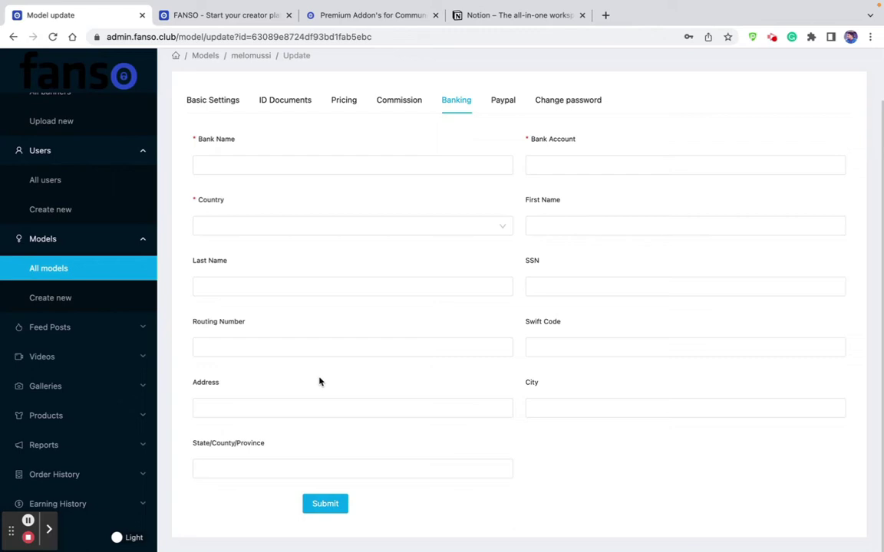
left_click(313, 161)
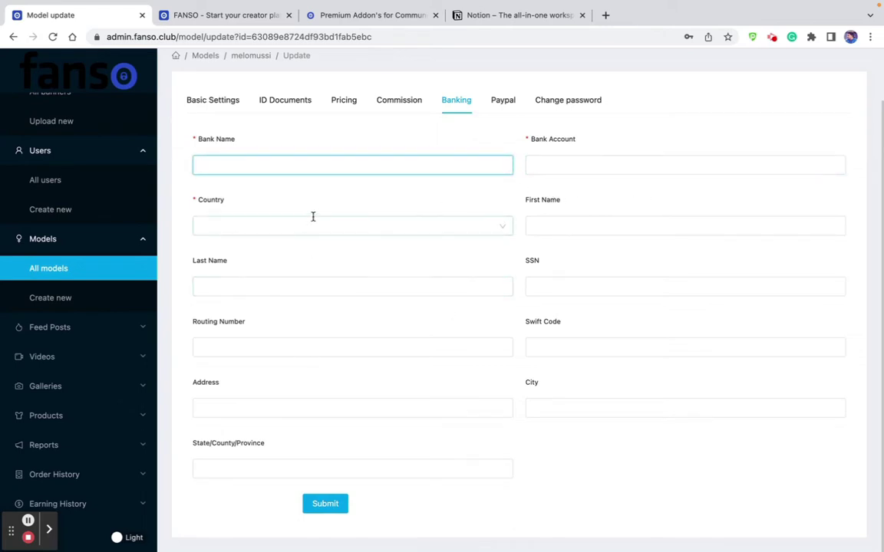
left_click(502, 108)
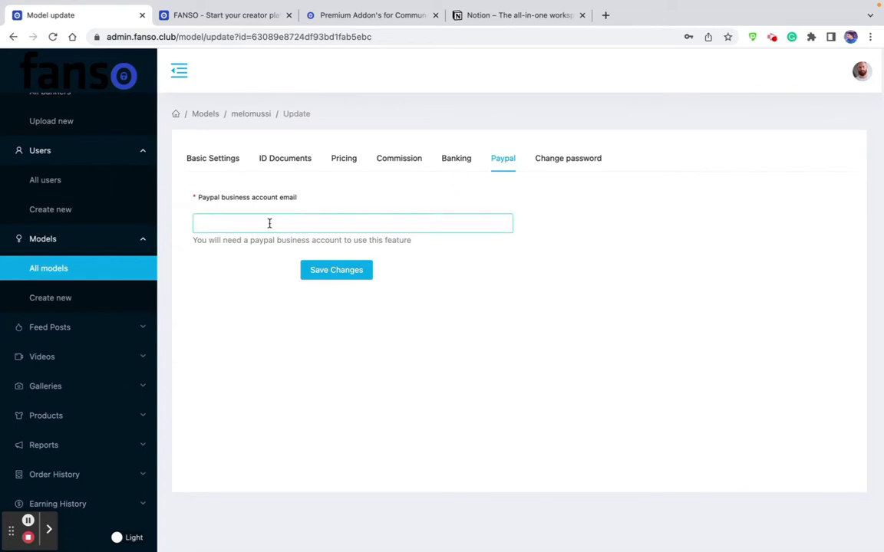
left_click(205, 161)
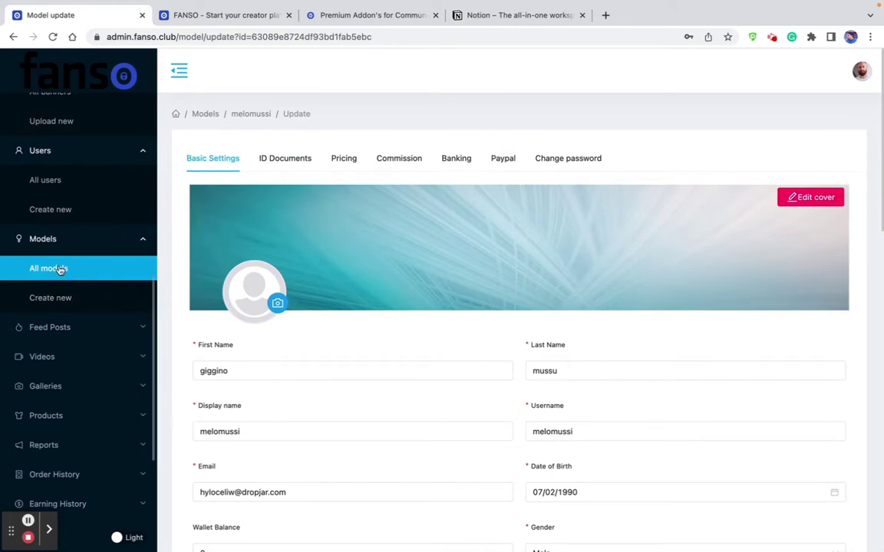
left_click(50, 298)
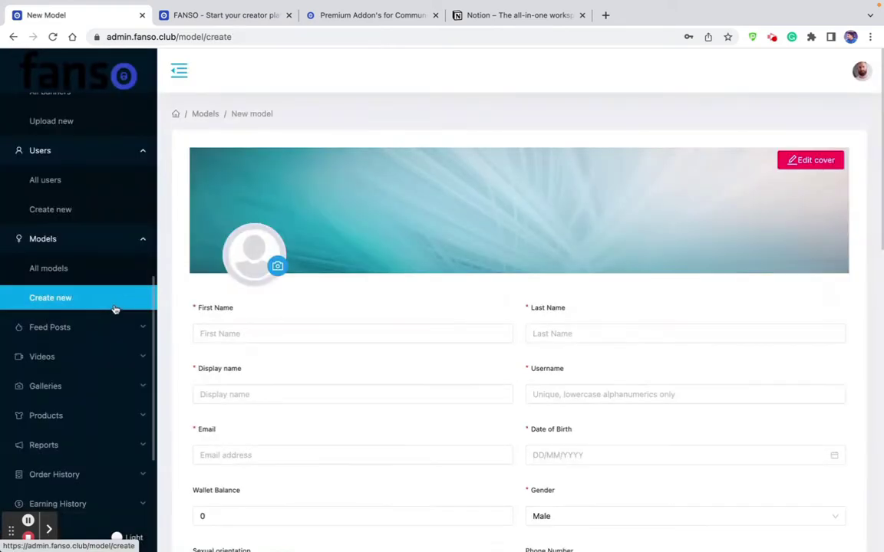
Scroll through the empty new model form, then go to Feed Posts > All posts.
scroll(421, 300, "down", 3)
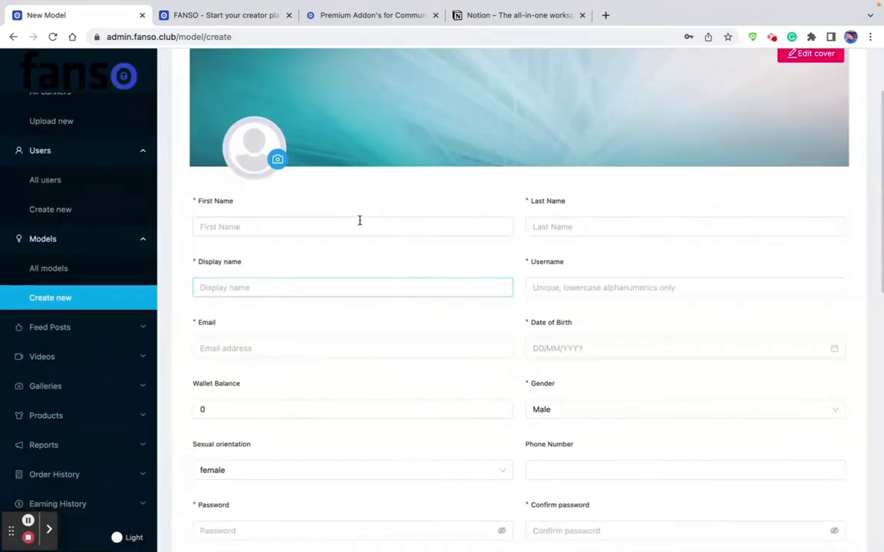
scroll(479, 322, "down", 5)
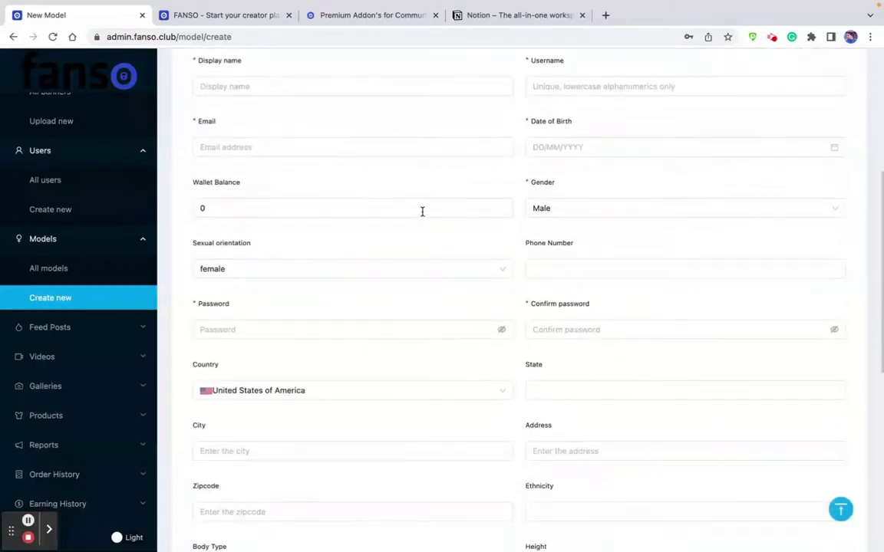
scroll(117, 320, "down", 4)
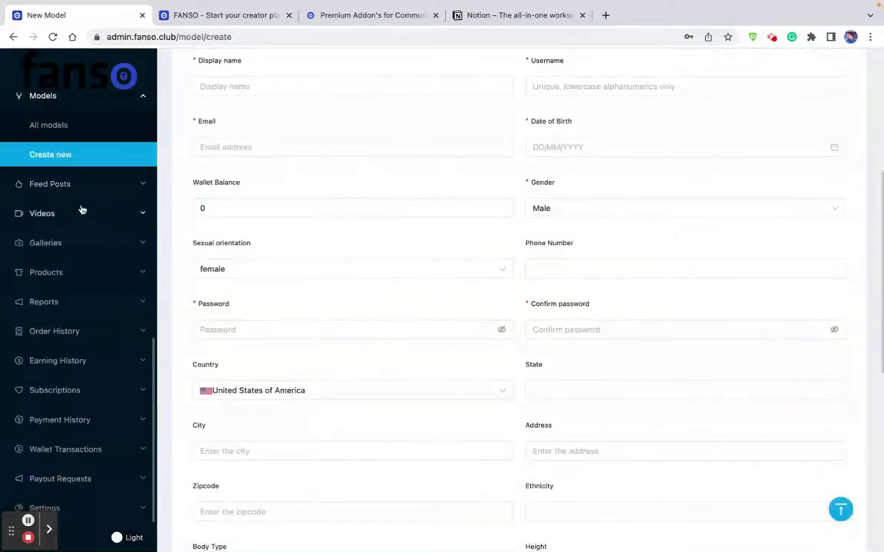
left_click(64, 184)
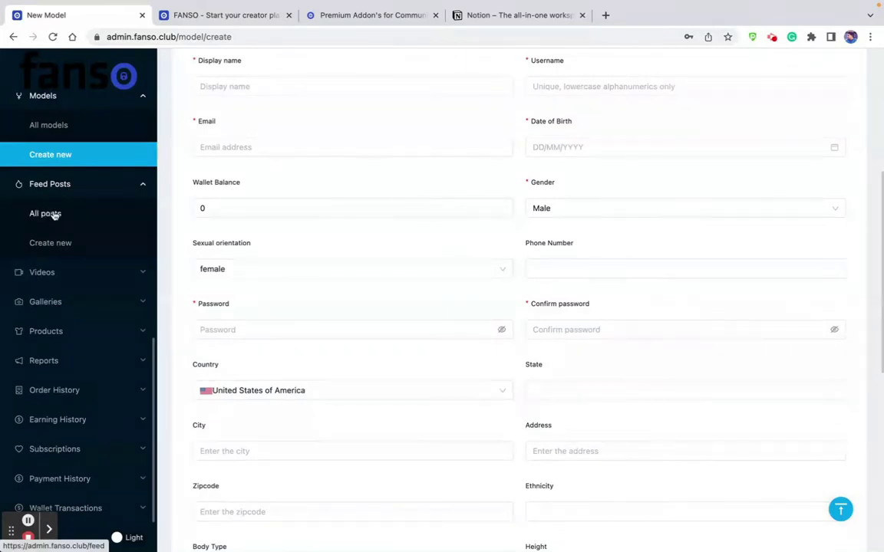
left_click(57, 215)
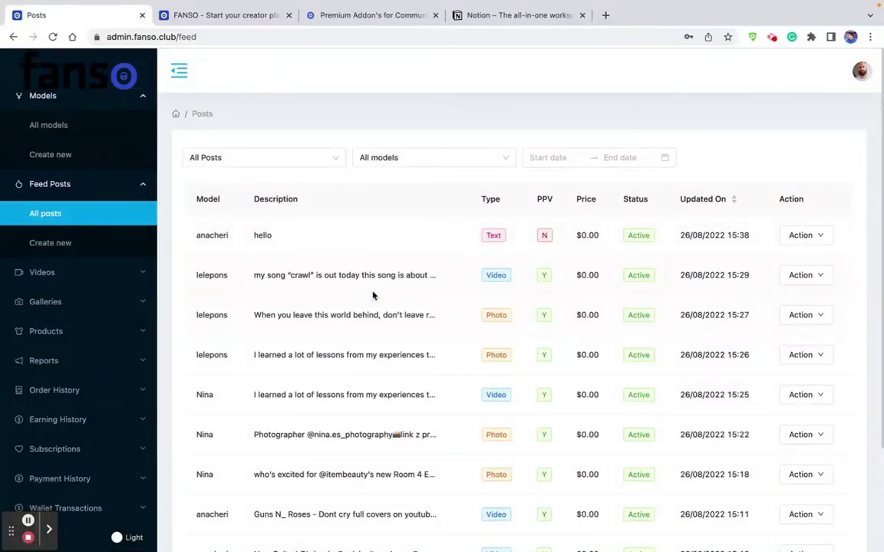
Point out the Text, Video and Photo post types and the PPV 'Y' marker.
scroll(373, 295, "down", 1)
scroll(523, 177, "up", 1)
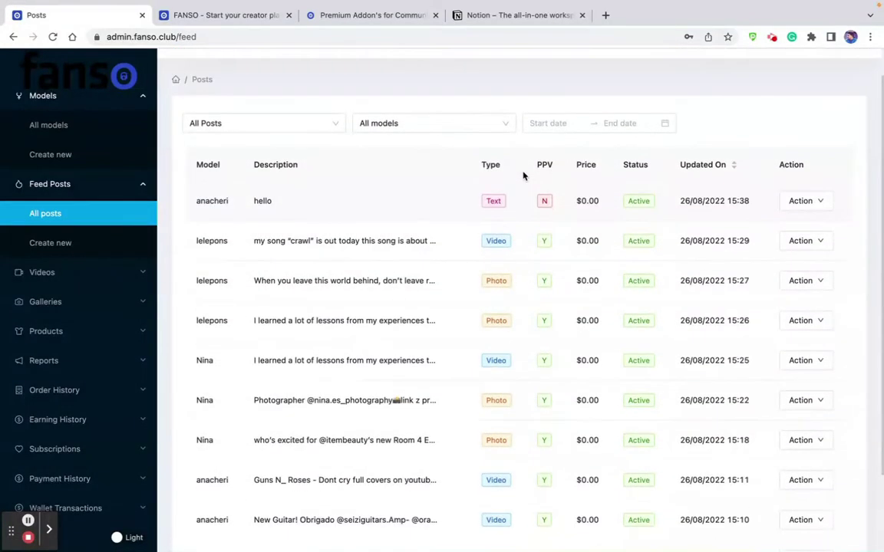
double_click(495, 202)
double_click(497, 241)
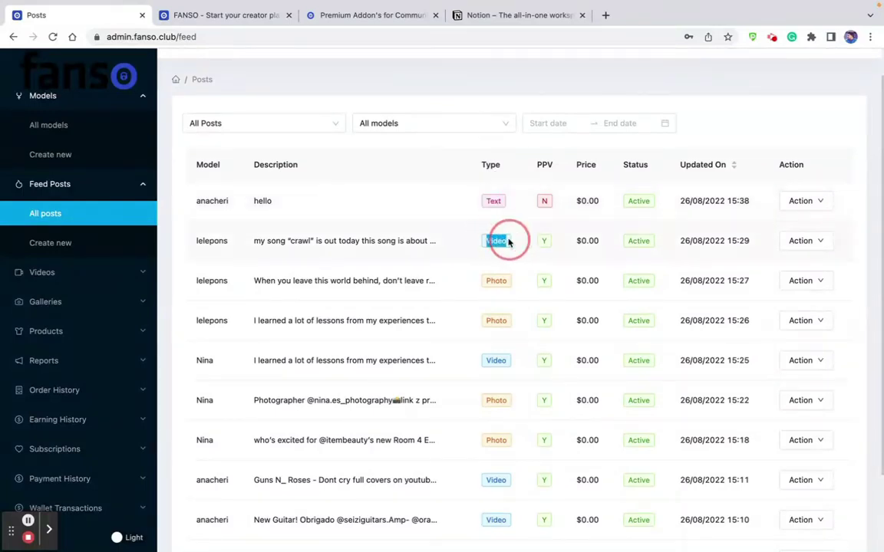
double_click(486, 282)
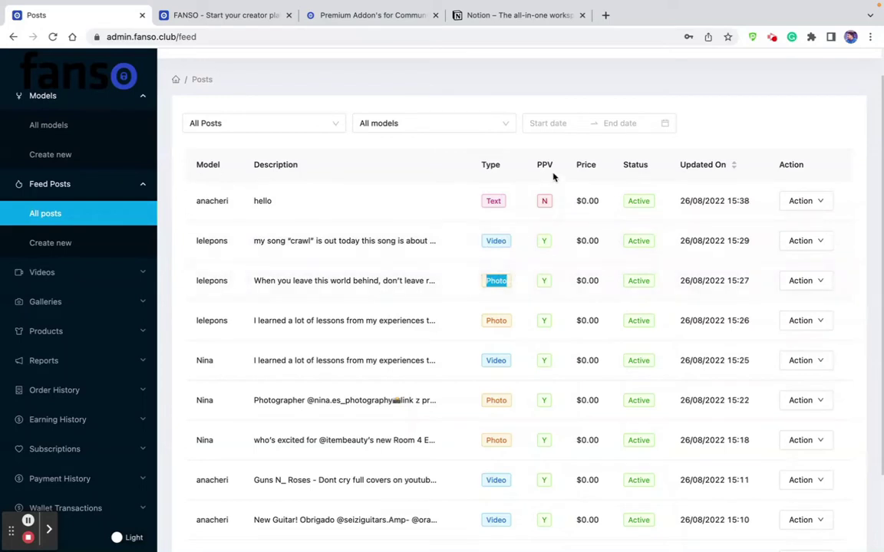
double_click(544, 242)
scroll(73, 184, "down", 2)
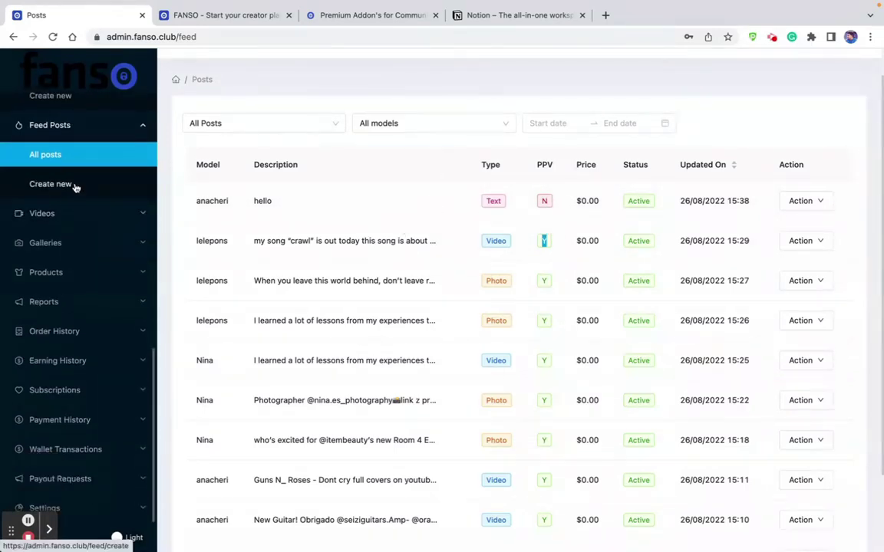
Start a new feed post and choose its model.
left_click(92, 187)
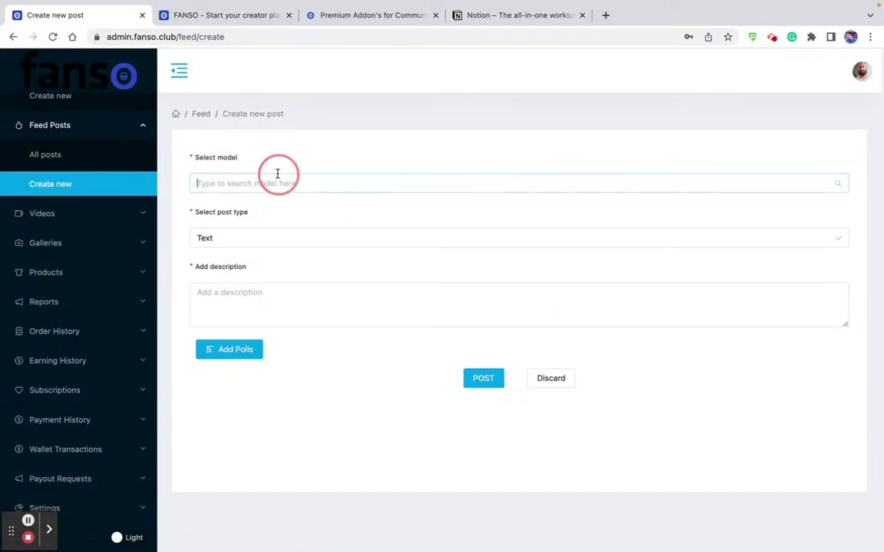
left_click(275, 176)
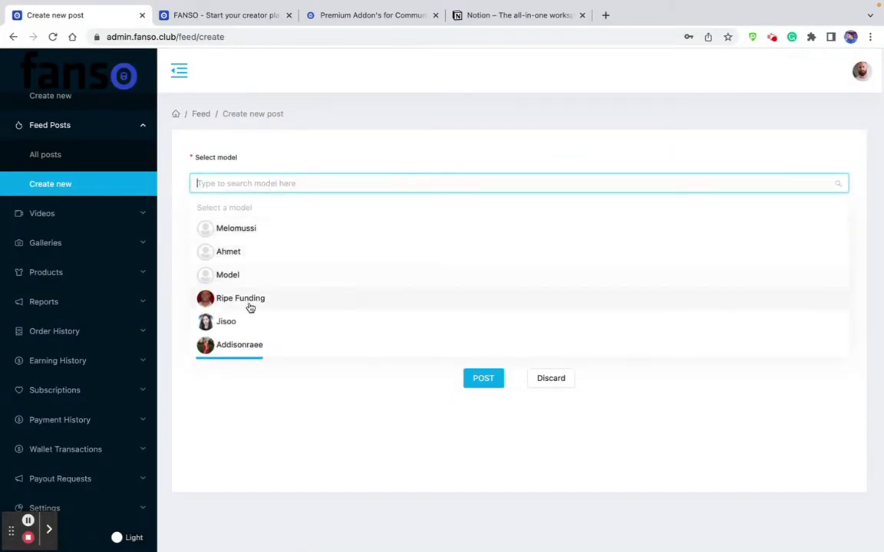
scroll(252, 328, "down", 5)
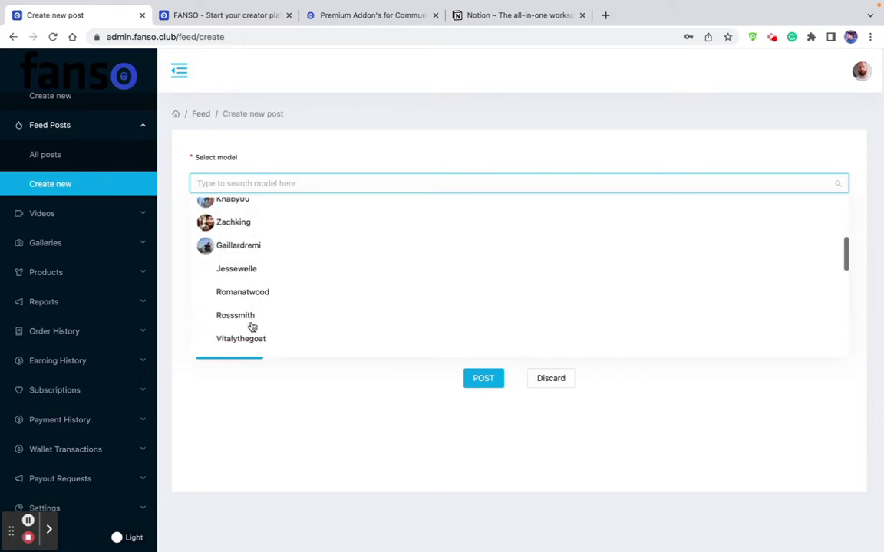
left_click(273, 226)
Try the Video, Photos and Text post types, settling on Video.
left_click(241, 244)
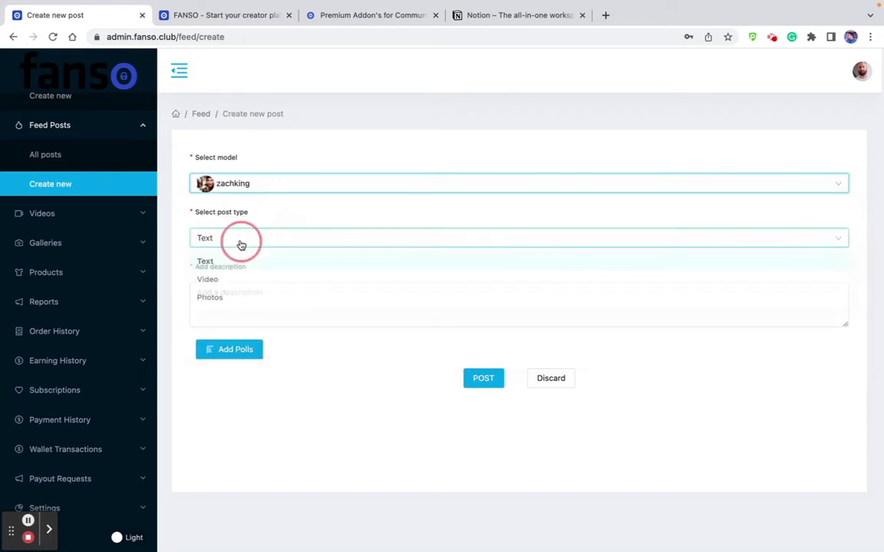
left_click(228, 283)
left_click(253, 236)
left_click(259, 300)
left_click(269, 244)
left_click(268, 265)
left_click(274, 245)
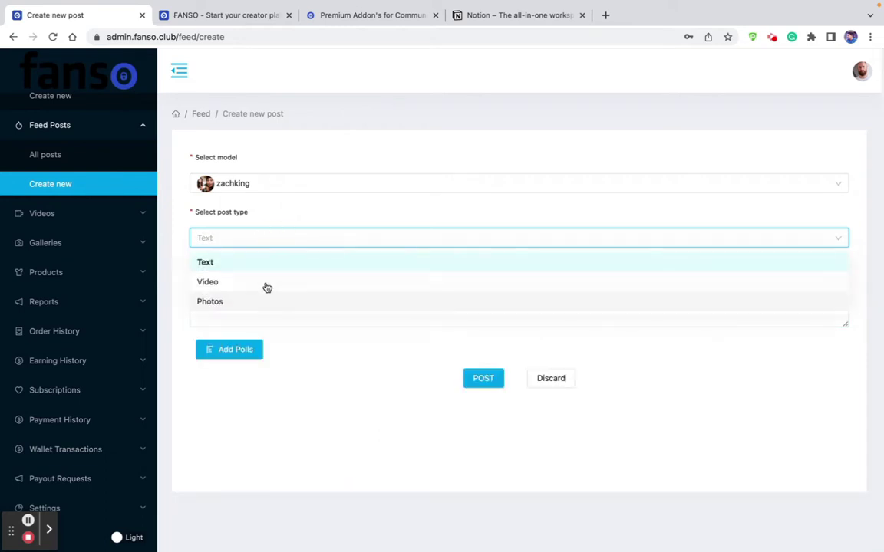
left_click(264, 281)
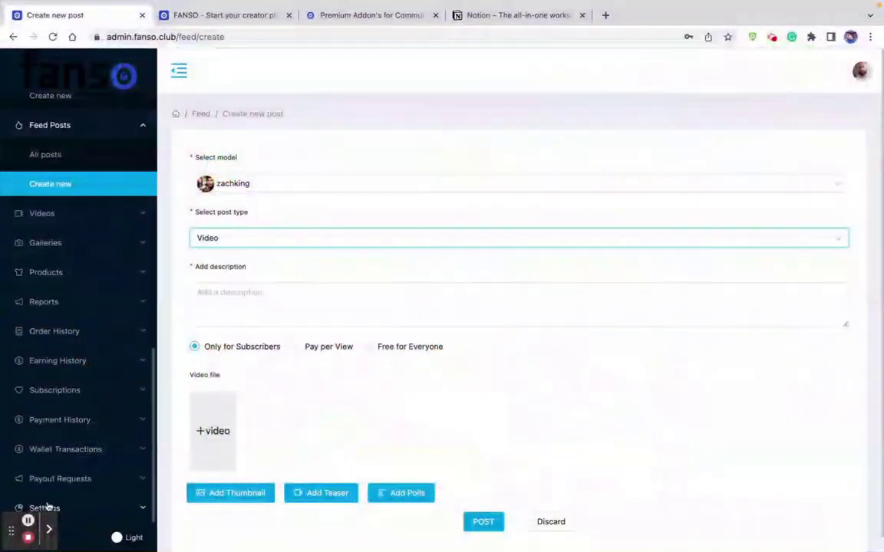
left_click(79, 220)
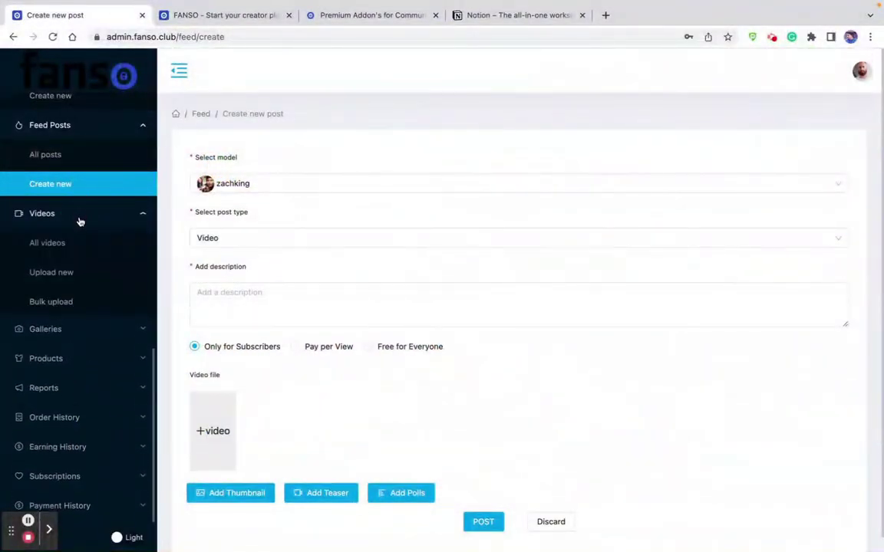
In All videos, check the model filter, For sale/Scheduled/Status columns and row actions.
left_click(53, 245)
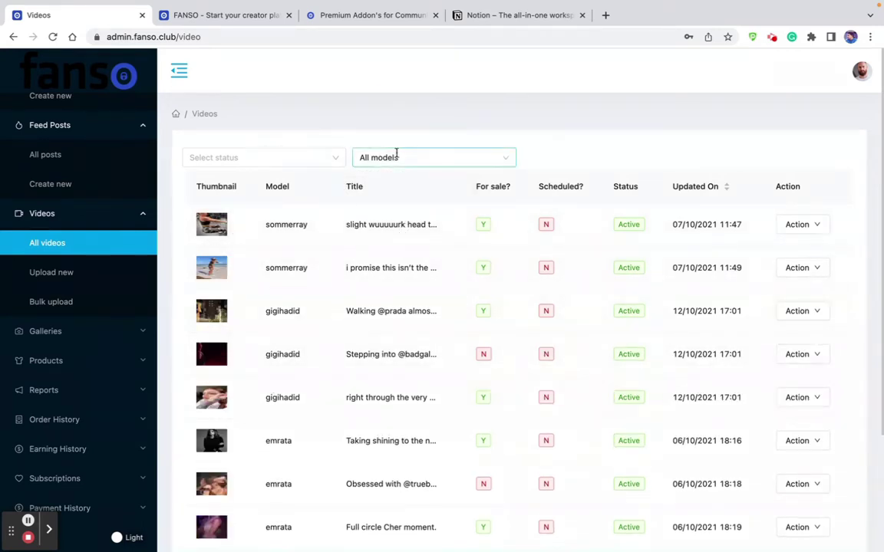
left_click(368, 157)
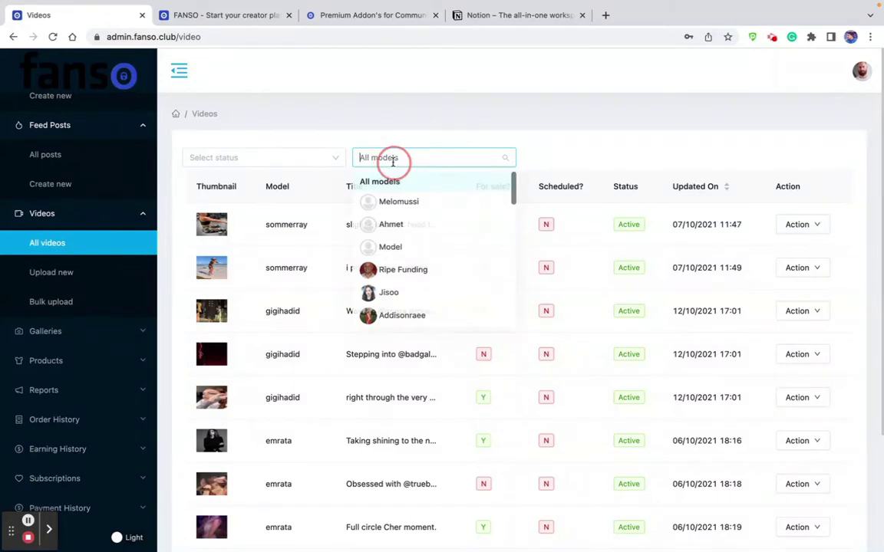
left_click(544, 167)
left_click_drag(475, 188, 503, 197)
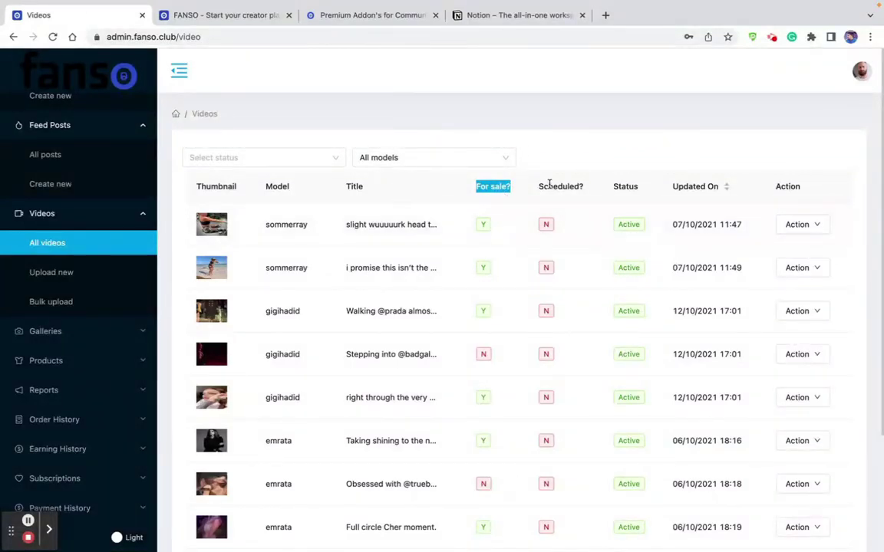
left_click_drag(539, 185, 637, 187)
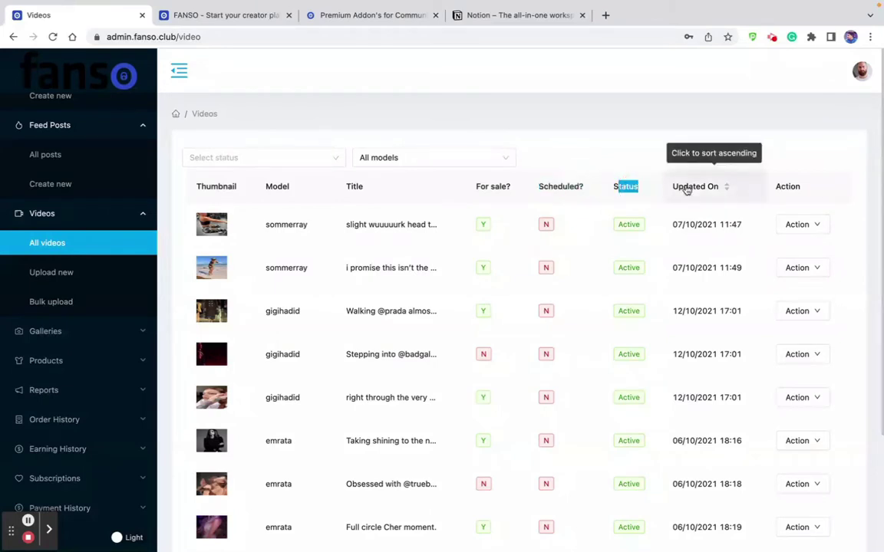
left_click(801, 228)
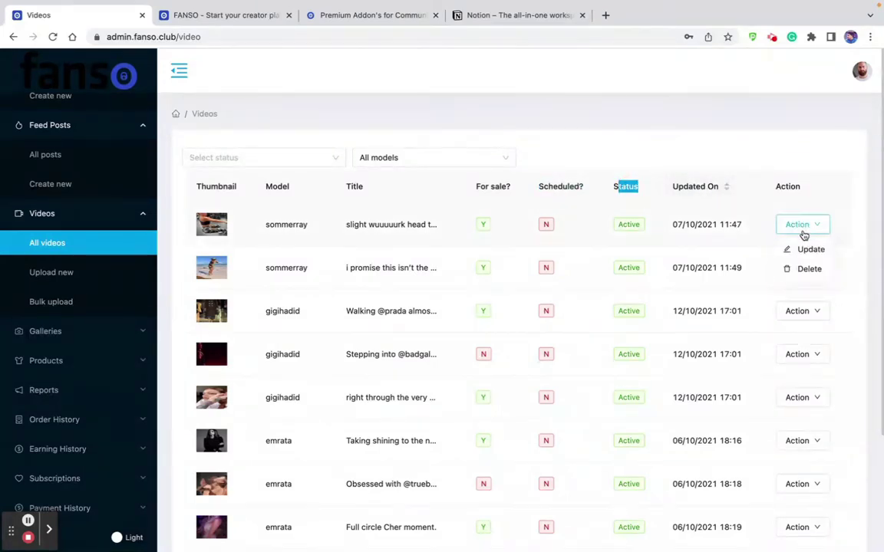
left_click(73, 274)
Look over the Upload new video form's title and model fields.
left_click(265, 236)
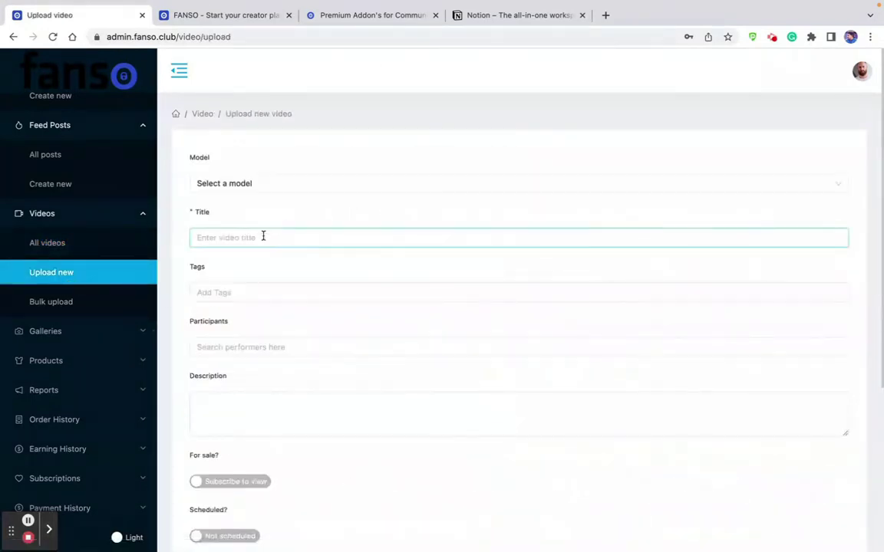
left_click(277, 183)
left_click(261, 147)
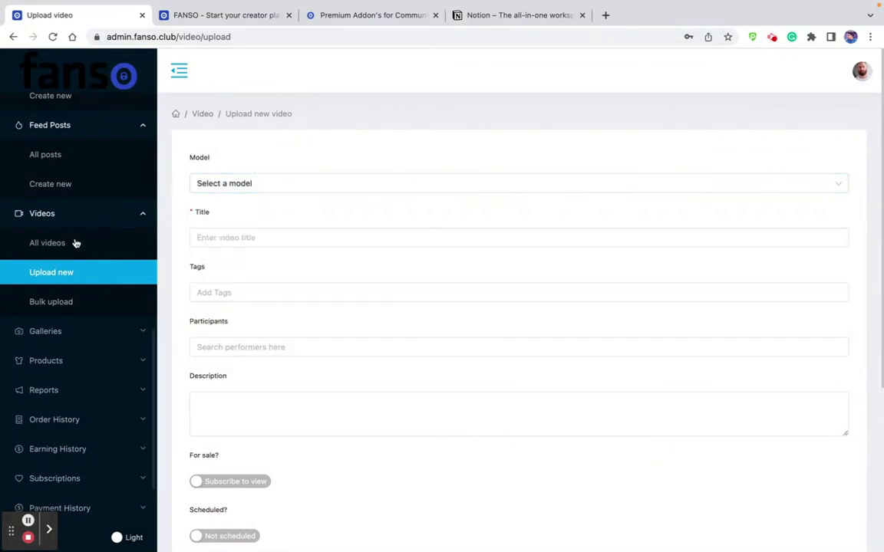
Open Bulk upload and choose Model as the upload's model.
left_click(52, 302)
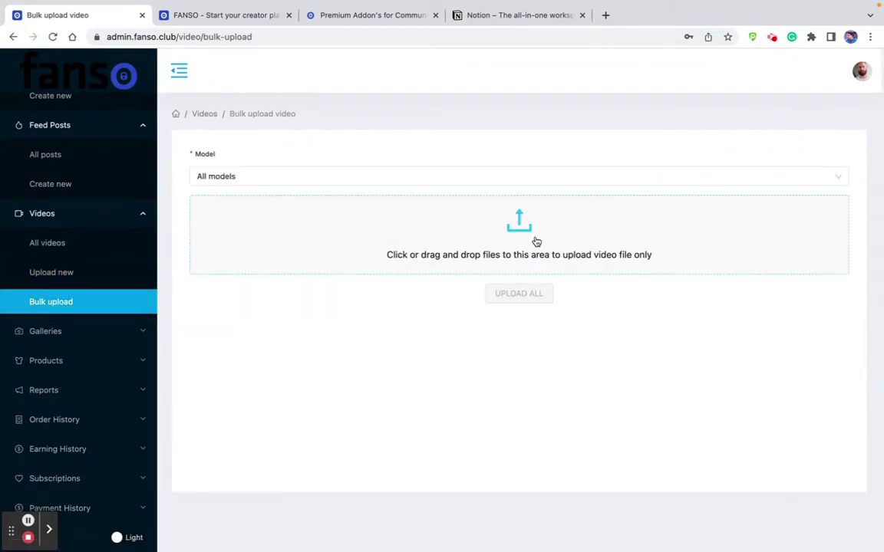
left_click(382, 177)
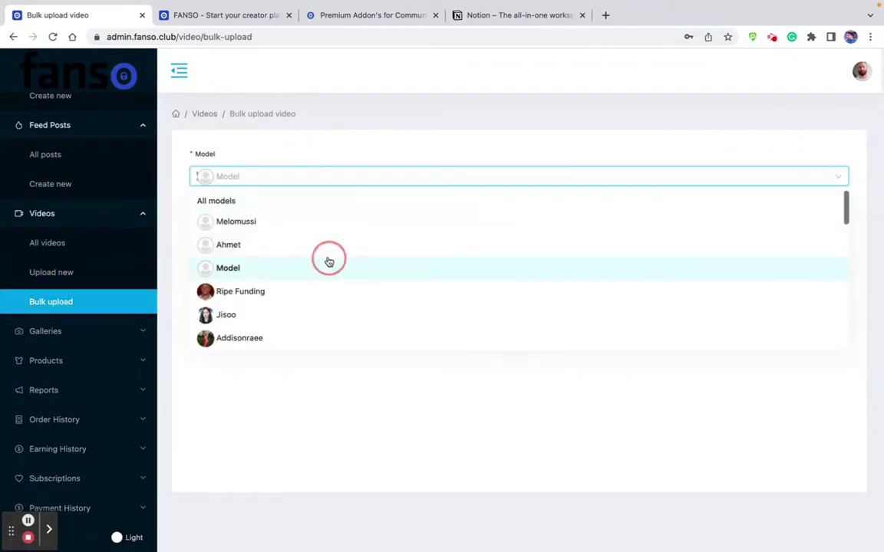
left_click(327, 262)
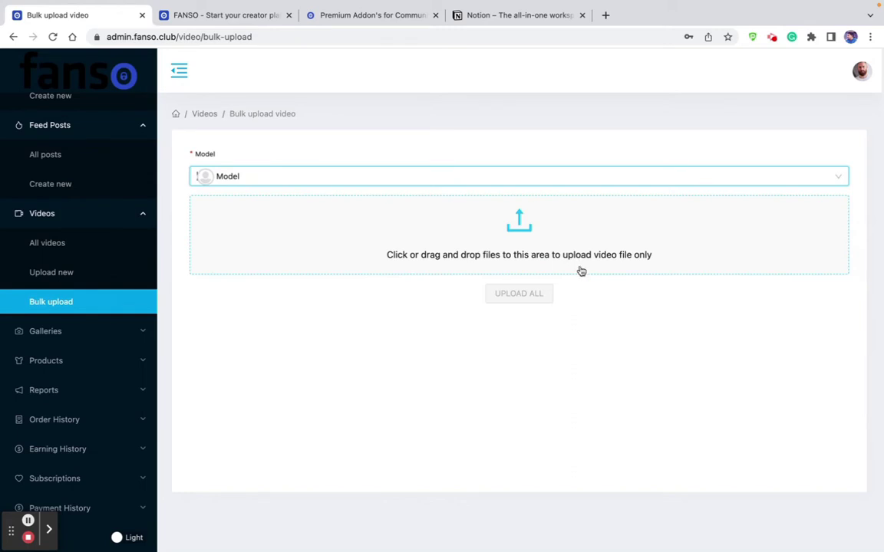
left_click(66, 332)
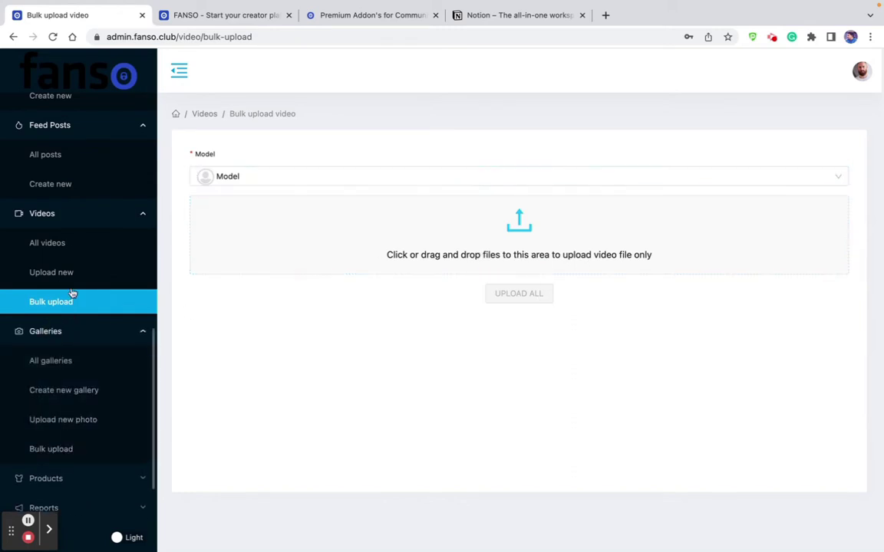
Visit All galleries, Create new gallery, Upload new photo and Bulk upload, then All products.
left_click(60, 362)
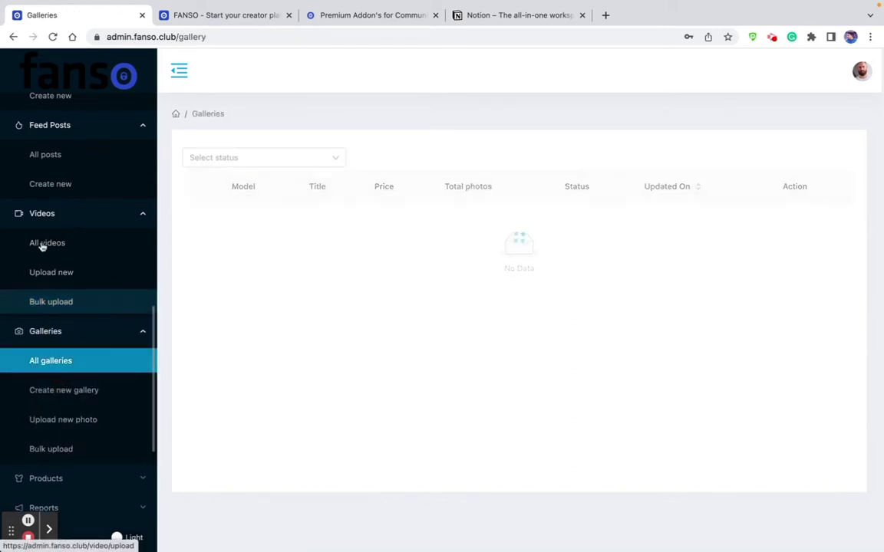
scroll(353, 257, "down", 3)
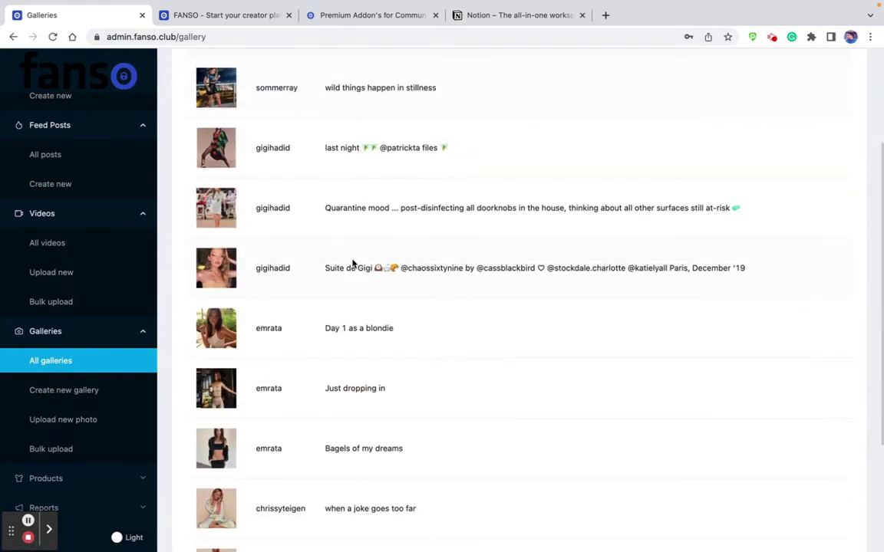
scroll(352, 259, "down", 2)
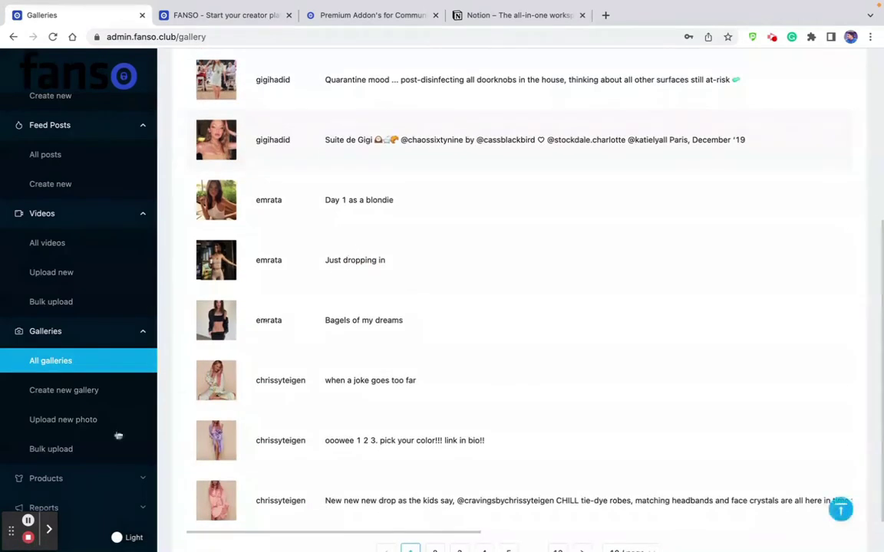
left_click(84, 391)
left_click(77, 423)
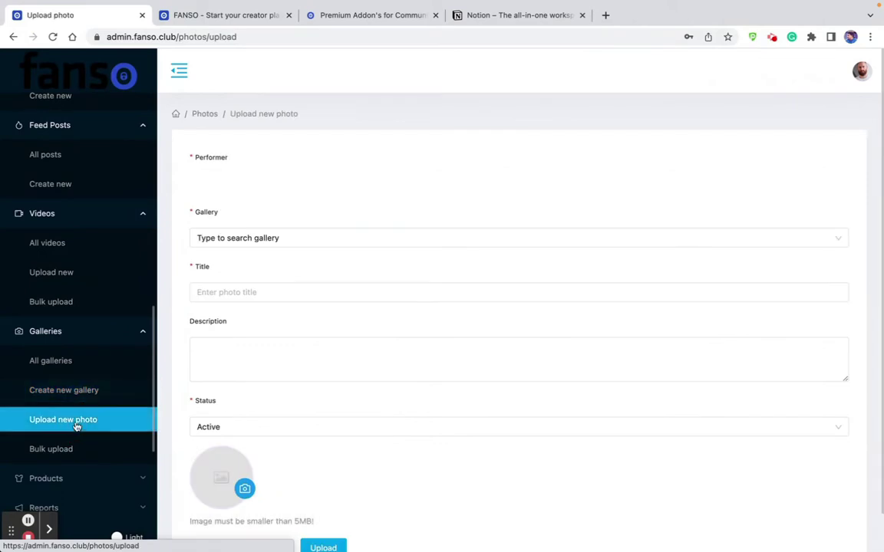
left_click(62, 451)
scroll(31, 418, "down", 3)
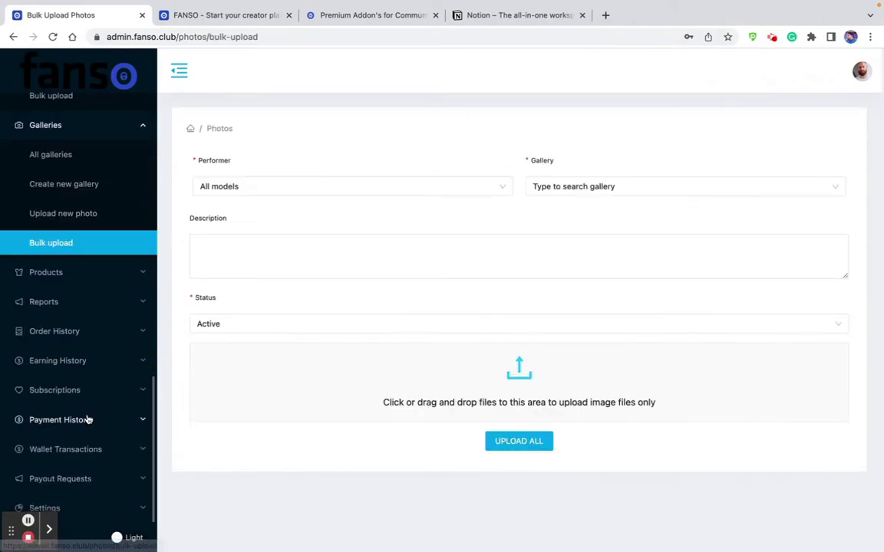
left_click(68, 278)
left_click(56, 302)
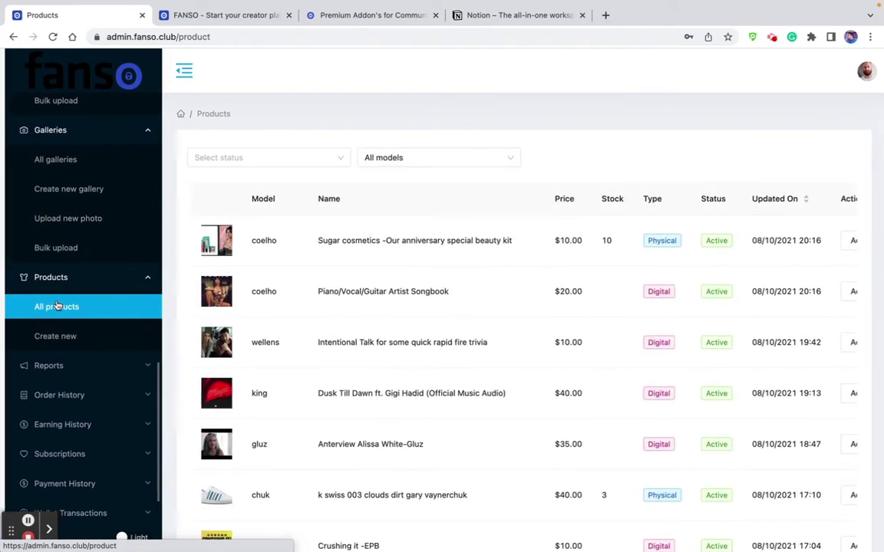
Highlight the first product's Physical type, model and name, and show its update/delete actions.
double_click(682, 239)
left_click(675, 297)
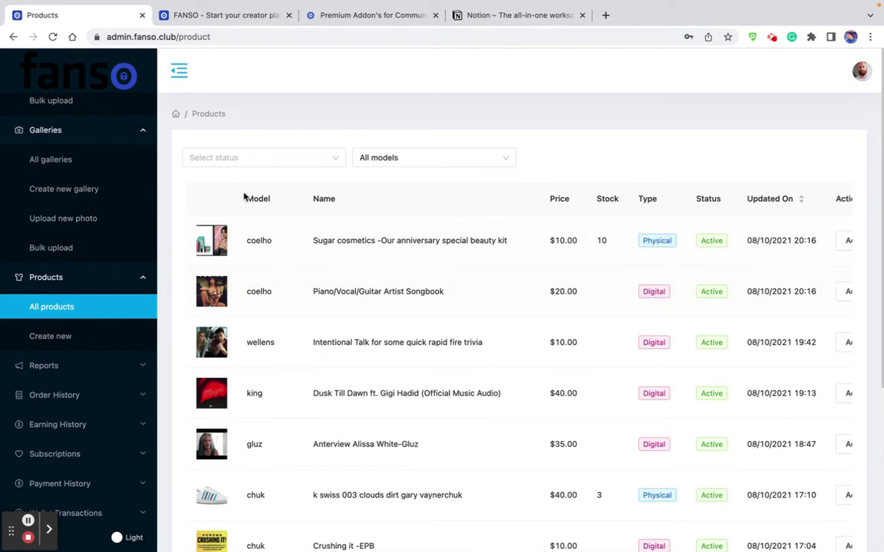
double_click(258, 241)
left_click_drag(326, 241, 444, 241)
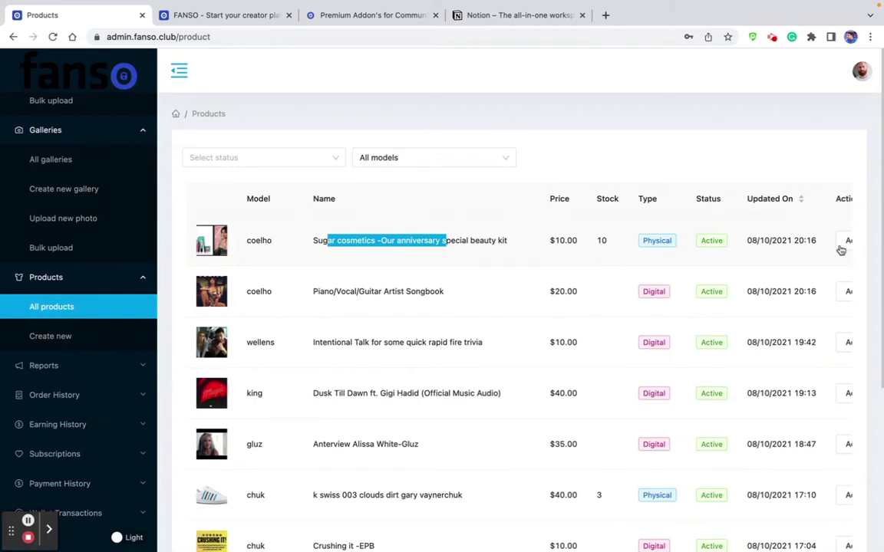
scroll(795, 253, "right", 1)
scroll(795, 253, "right", 1)
left_click(806, 241)
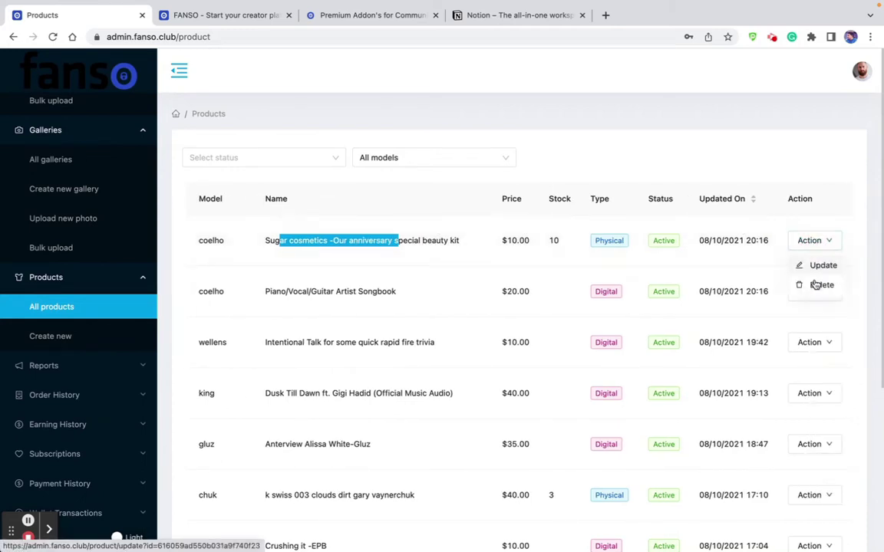
scroll(414, 272, "left", 2)
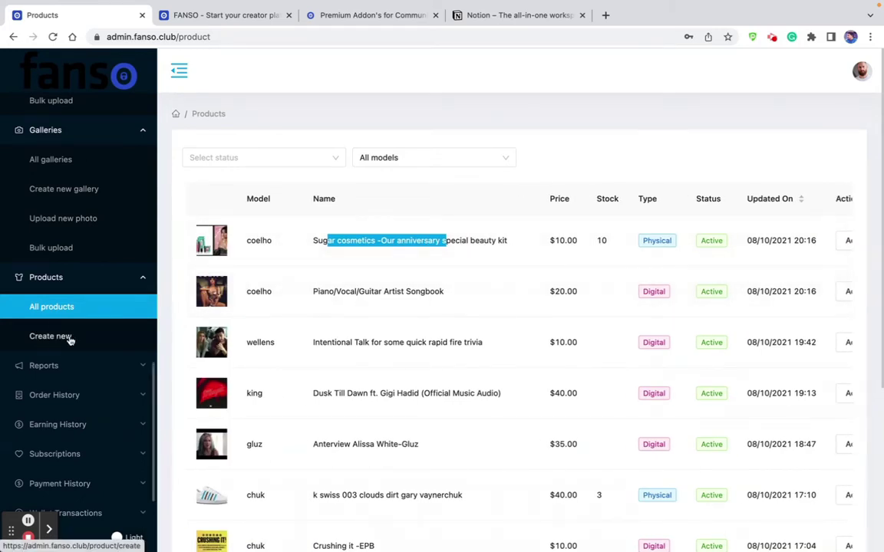
left_click(67, 338)
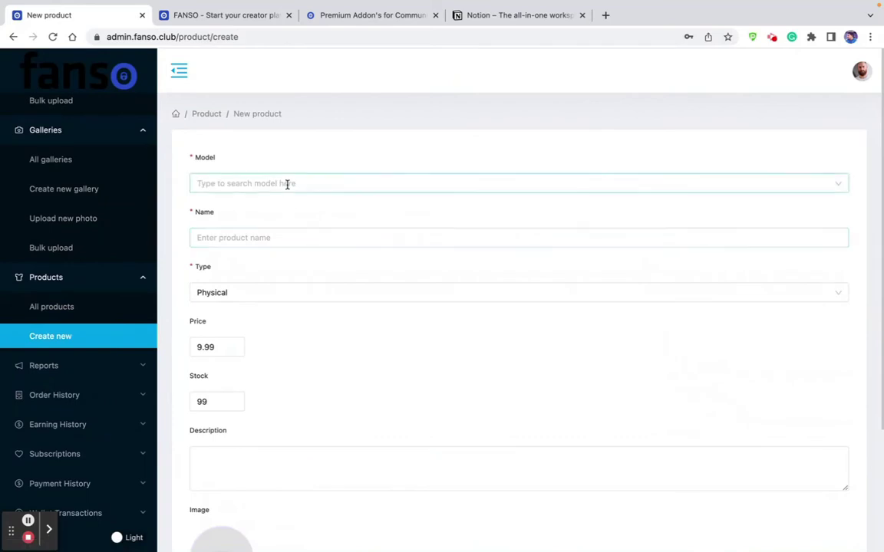
Assign a model to the new product, set its type to Digital, then open All reports.
left_click(287, 183)
left_click(266, 321)
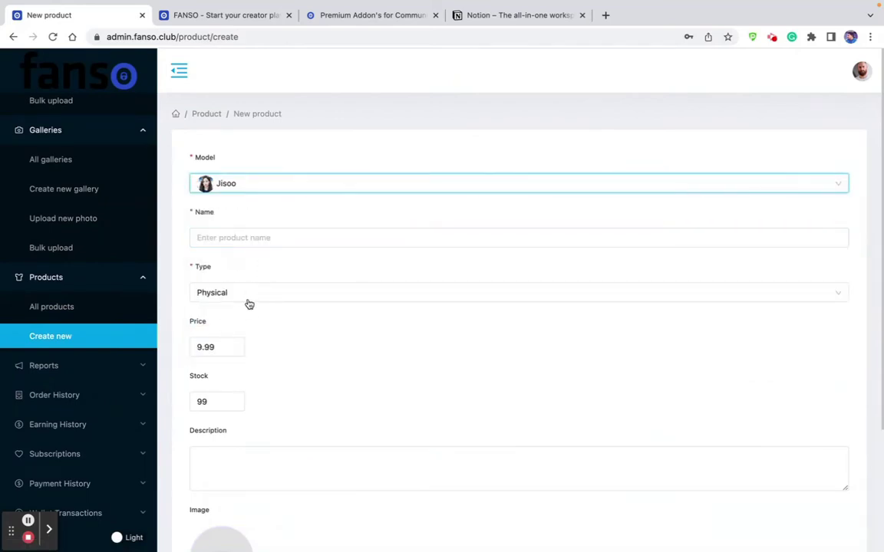
left_click(250, 296)
left_click(241, 338)
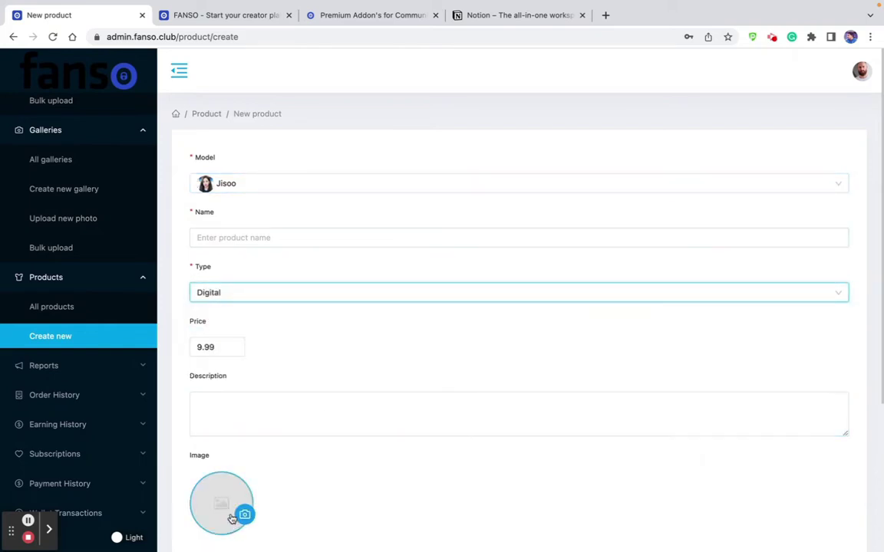
scroll(269, 462, "down", 3)
left_click(75, 365)
left_click(65, 396)
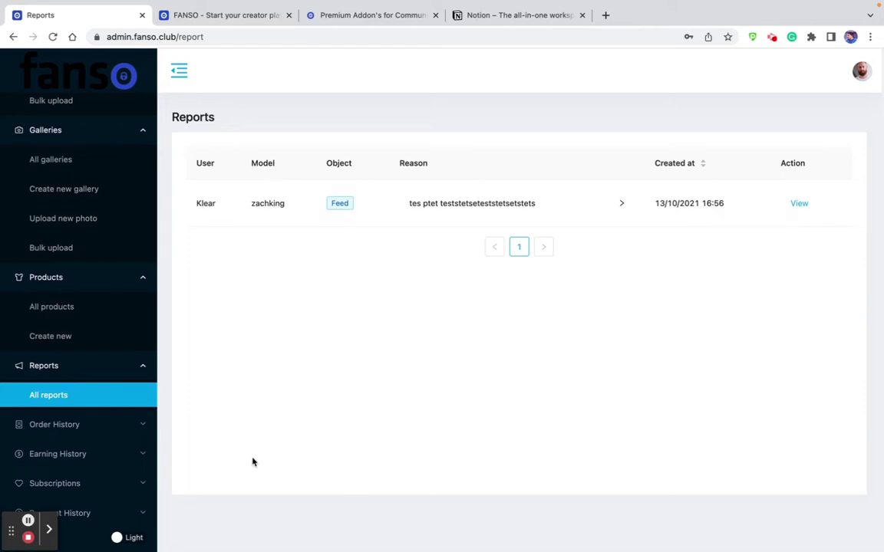
Expand Order History and open the All orders list.
left_click(63, 423)
scroll(79, 374, "down", 2)
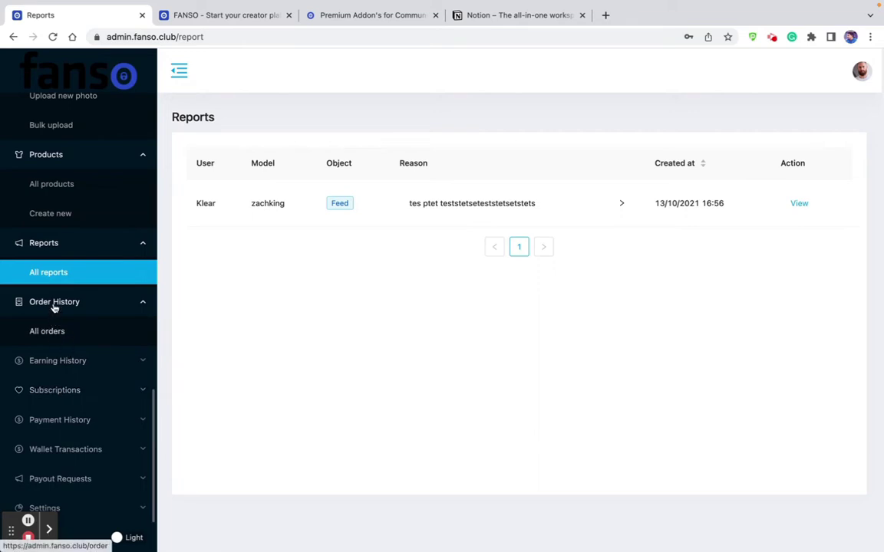
left_click(49, 331)
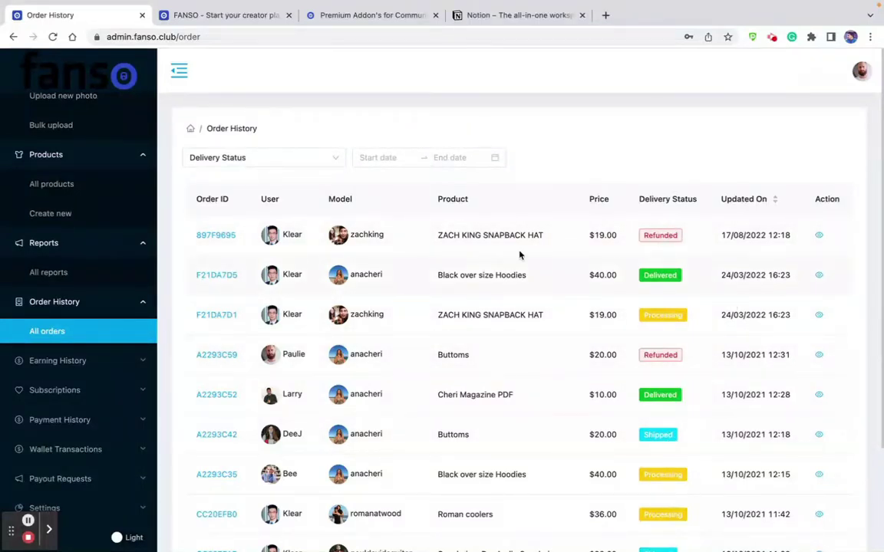
Open order F21DA7D5's details and highlight the buyer/seller info, $40.00 unit price and $40.00 total.
left_click(819, 277)
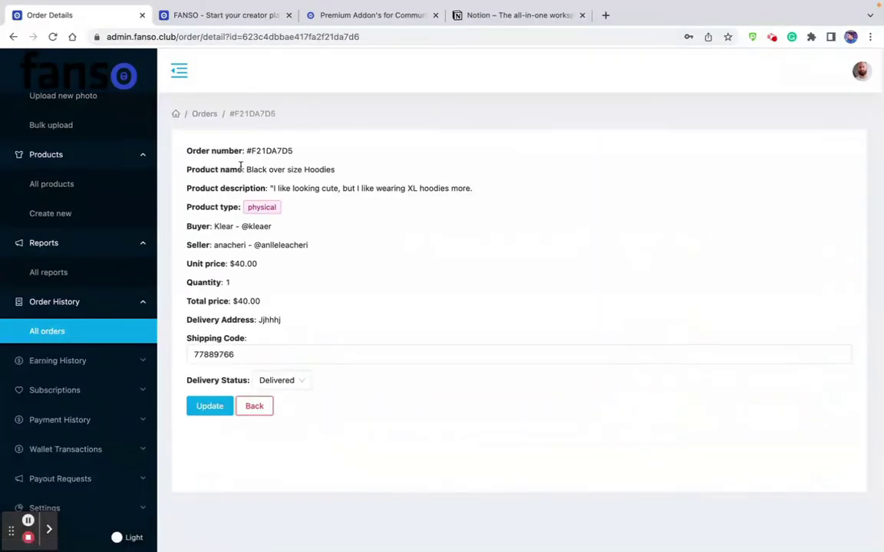
left_click_drag(185, 227, 269, 227)
left_click_drag(189, 246, 210, 265)
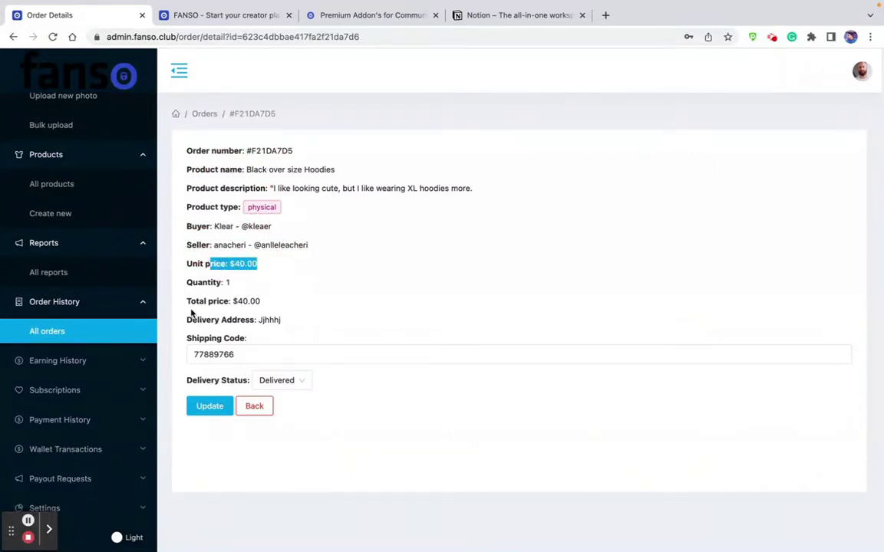
left_click_drag(190, 301, 307, 306)
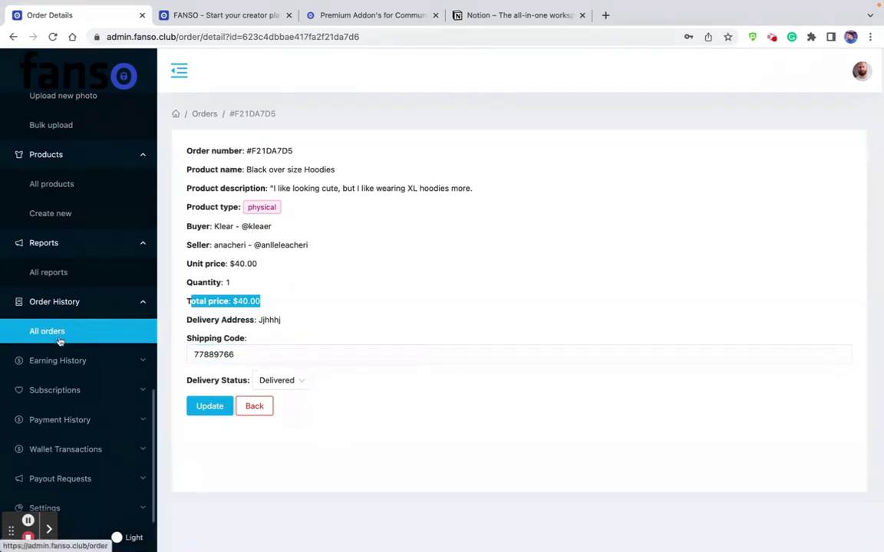
left_click(65, 360)
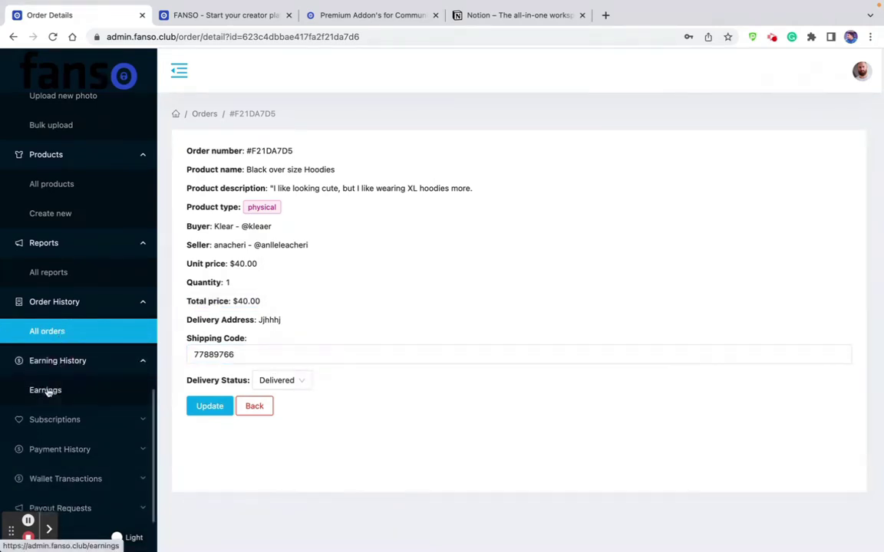
Open the Earnings Report and highlight $1,835.59 total, $242.33 platform and $1,593.25 model earnings.
left_click(46, 390)
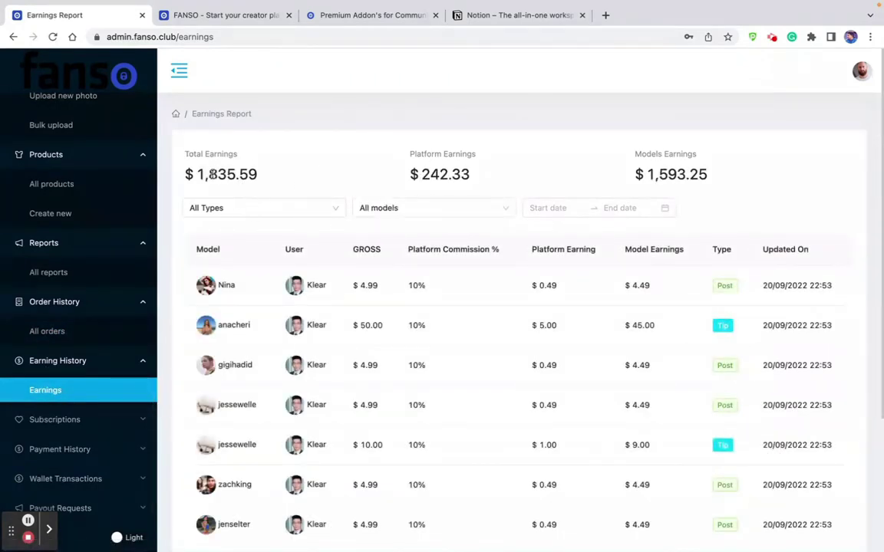
left_click_drag(184, 173, 272, 176)
left_click(422, 179)
left_click_drag(421, 178, 476, 178)
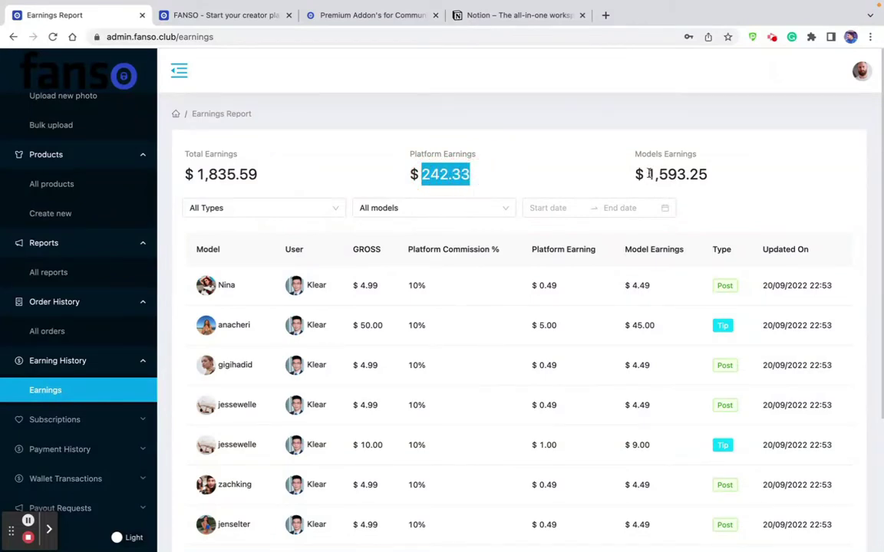
left_click_drag(649, 174, 739, 178)
left_click(258, 207)
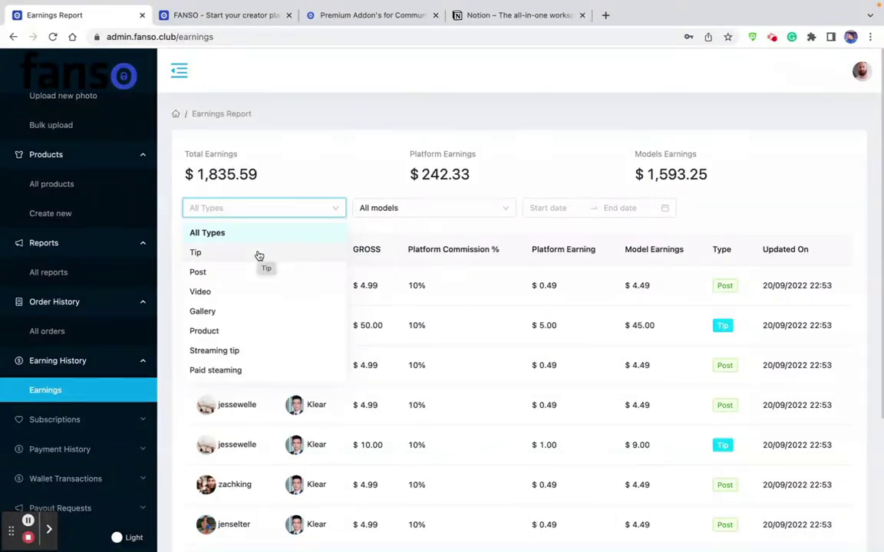
left_click(371, 185)
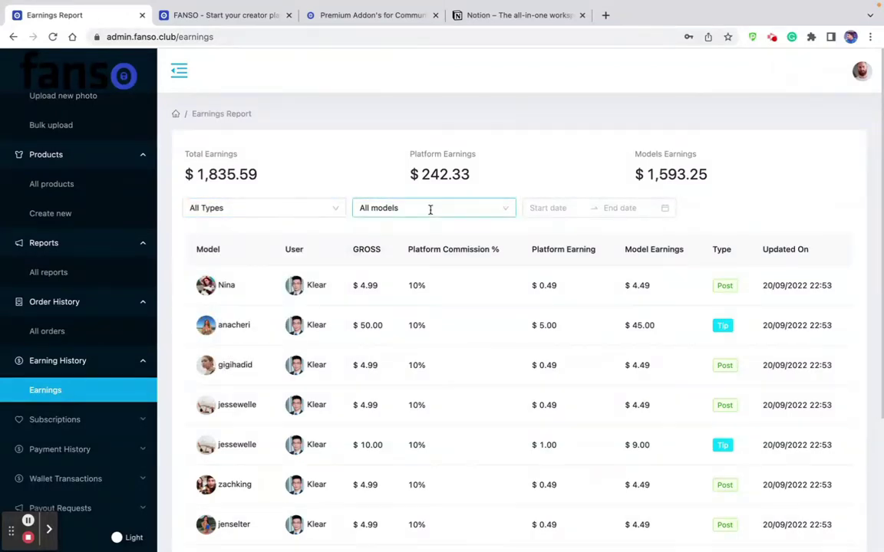
left_click(430, 209)
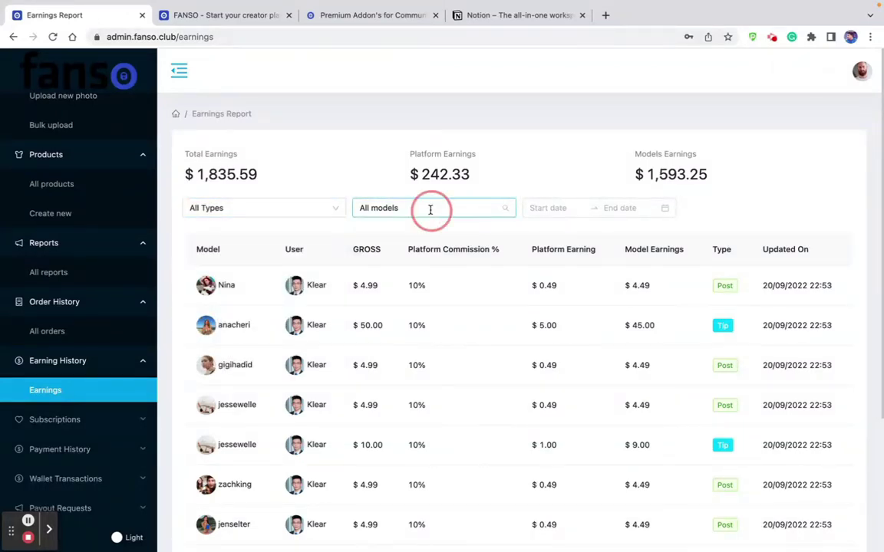
left_click(415, 350)
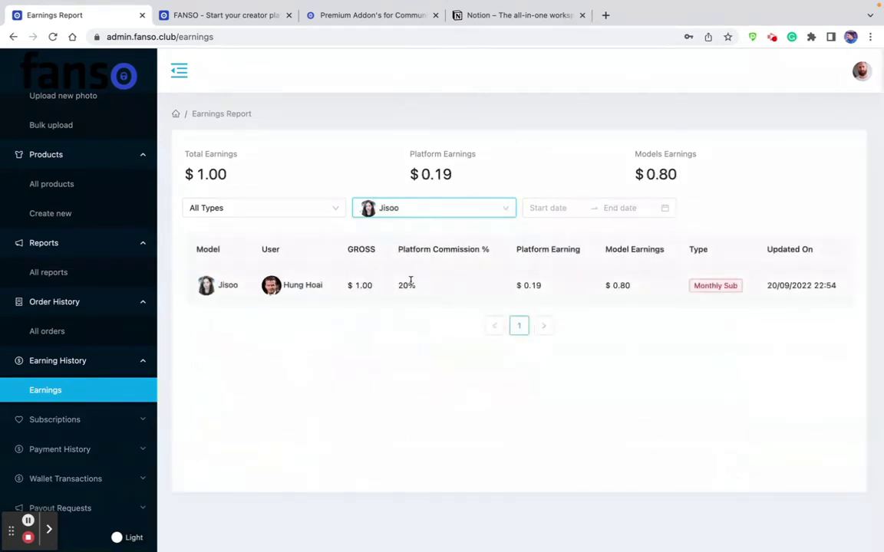
left_click(424, 207)
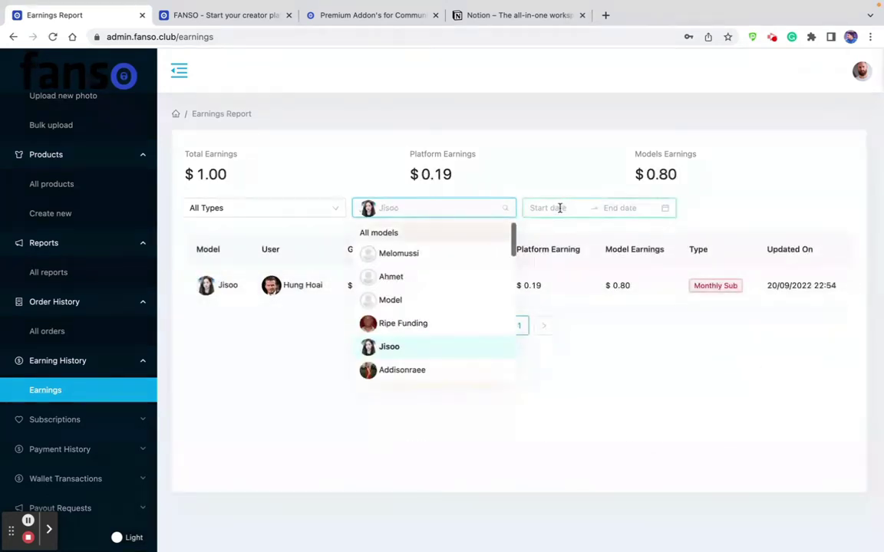
left_click(271, 221)
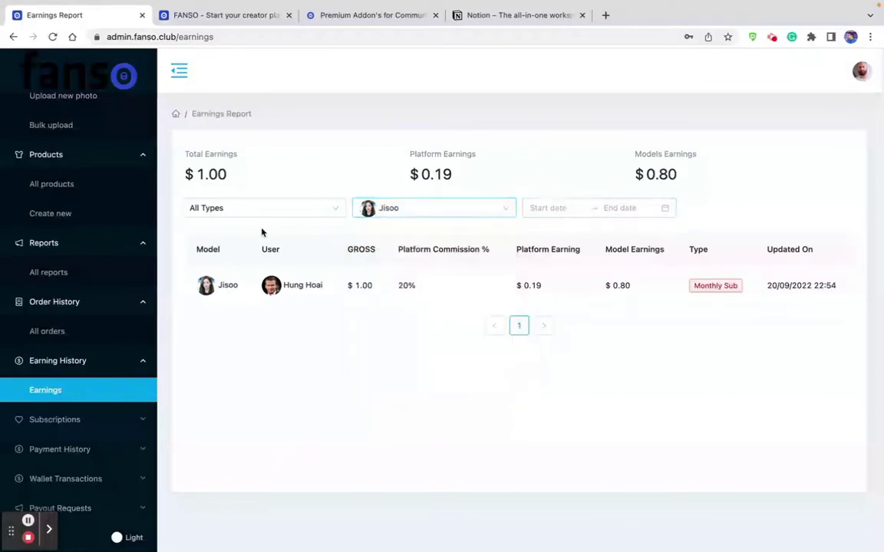
left_click(428, 212)
left_click(405, 233)
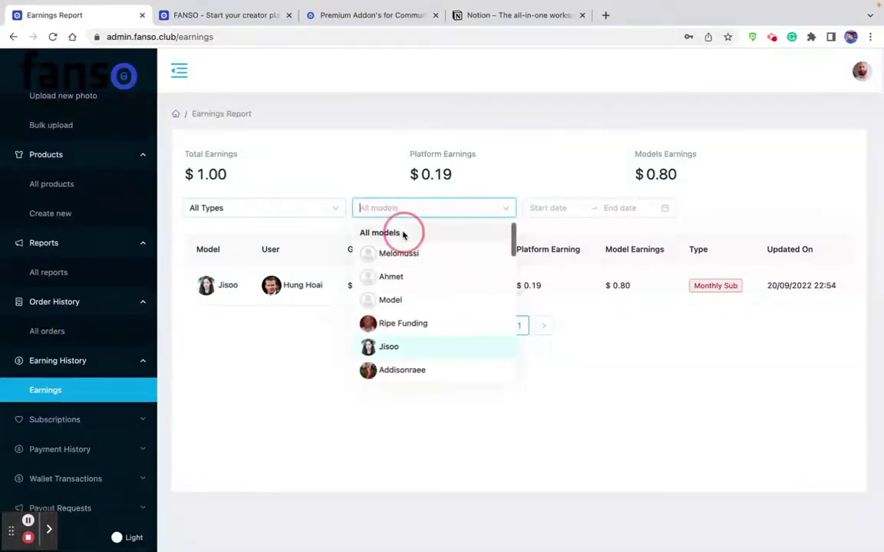
scroll(219, 321, "down", 1)
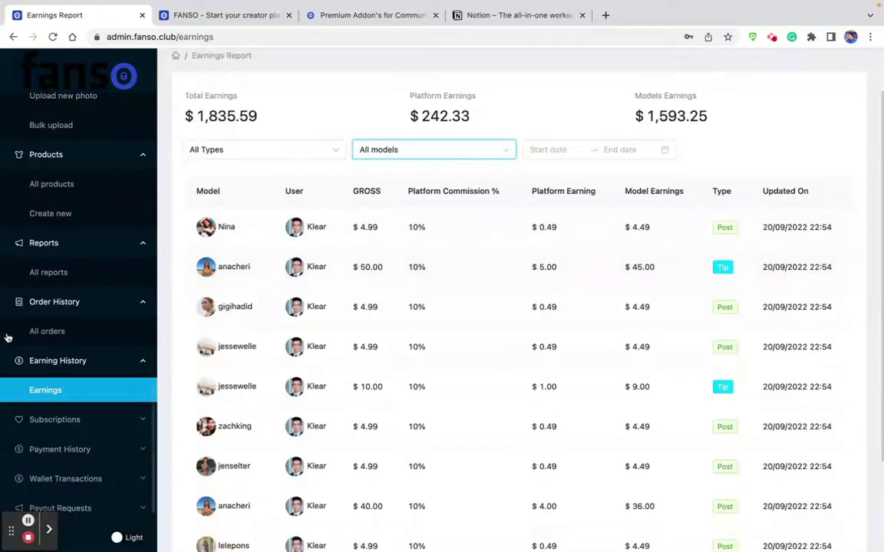
left_click(47, 421)
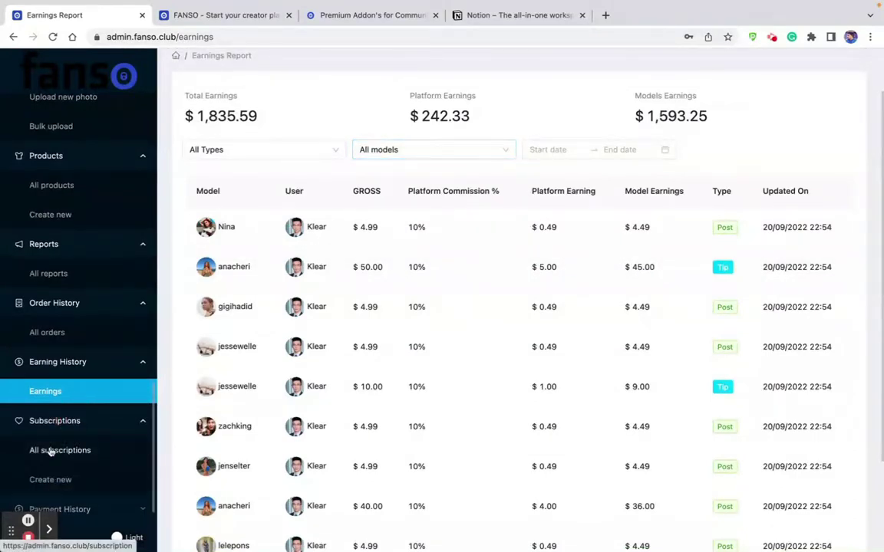
Show page 2 of all subscriptions and highlight a Monthly subscription type.
left_click(50, 450)
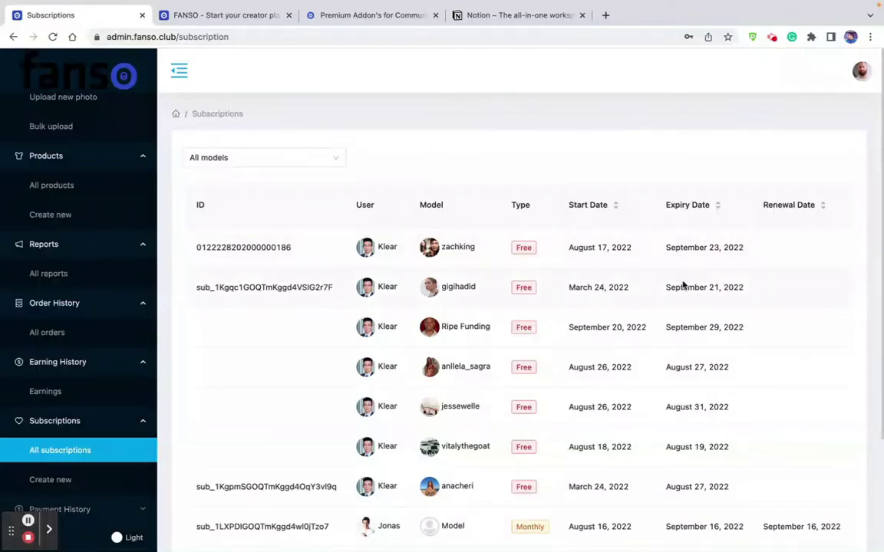
scroll(383, 238, "down", 2)
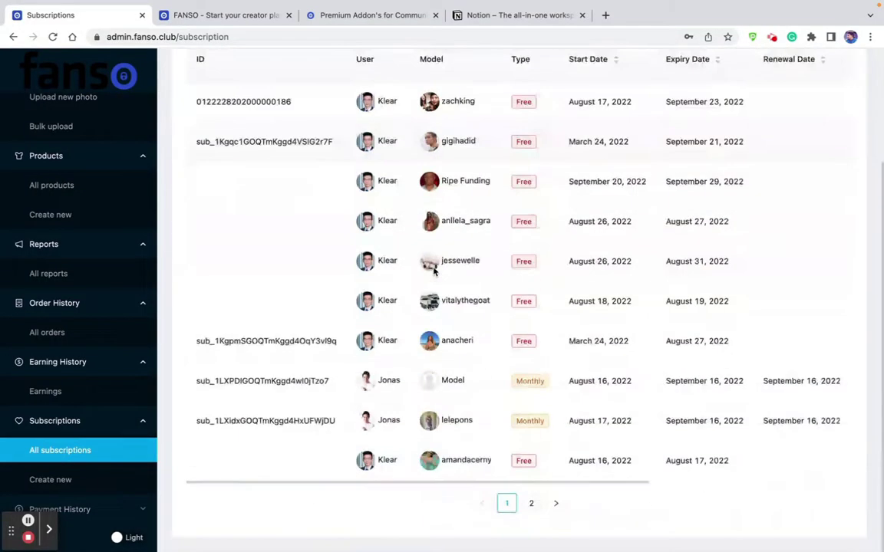
left_click(531, 503)
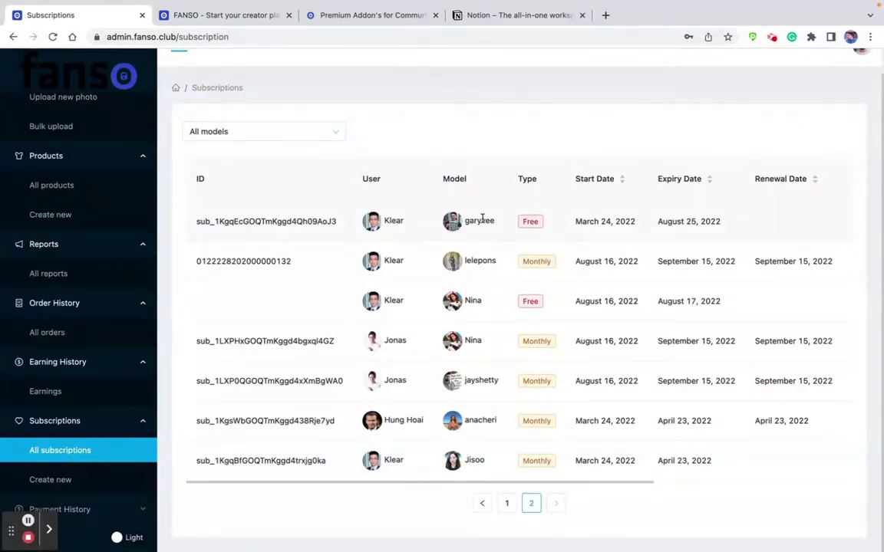
left_click(529, 261)
left_click_drag(529, 261, 552, 262)
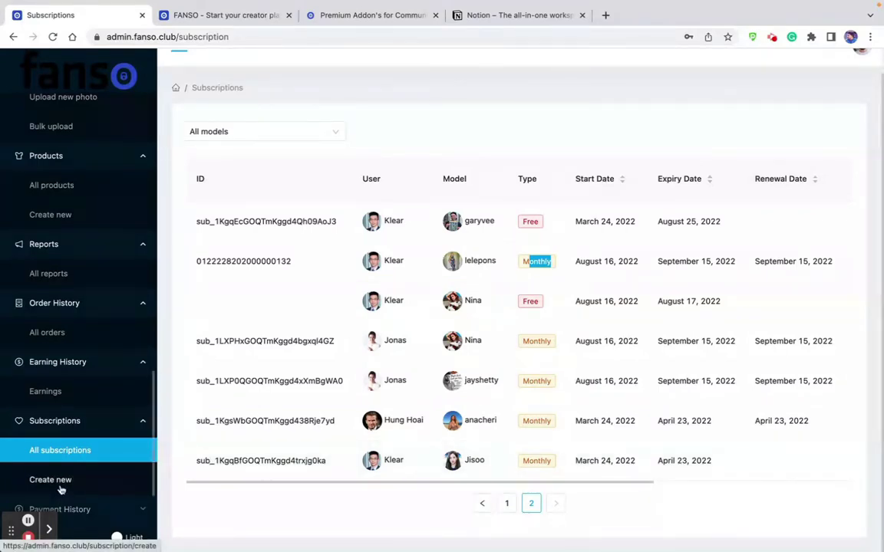
Start a new Free subscription and choose the subscribing user and the performer.
left_click(61, 486)
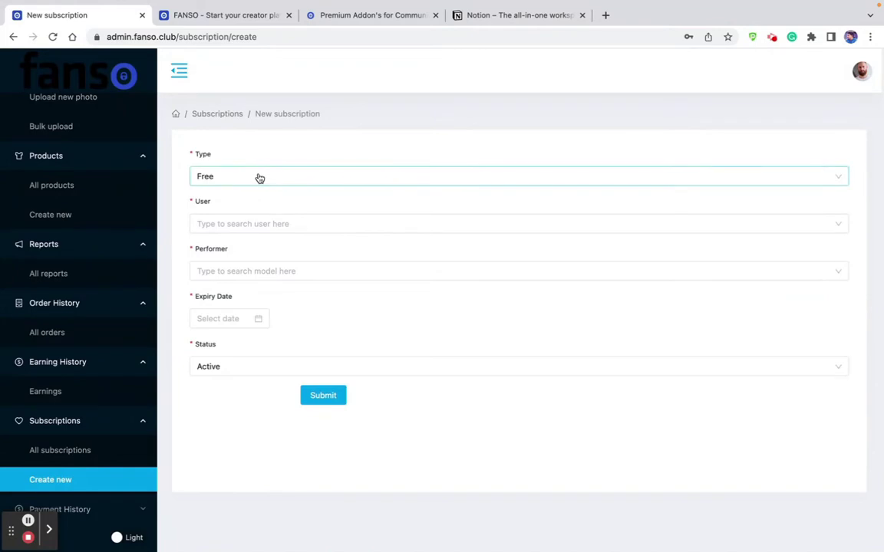
left_click(238, 223)
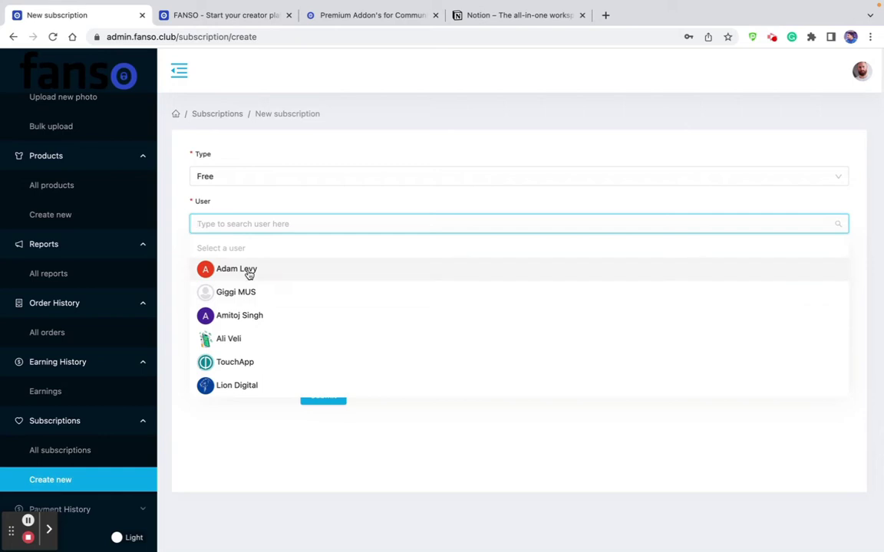
left_click(249, 273)
left_click(246, 270)
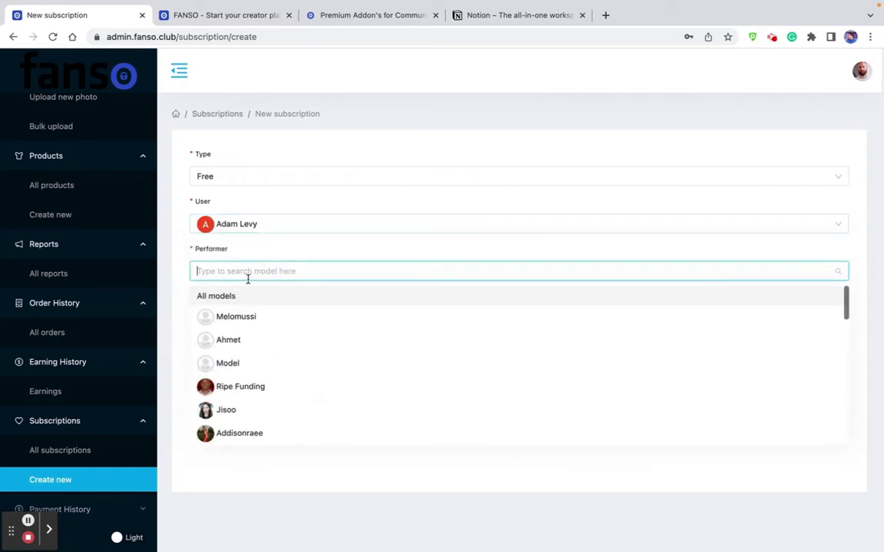
left_click(238, 411)
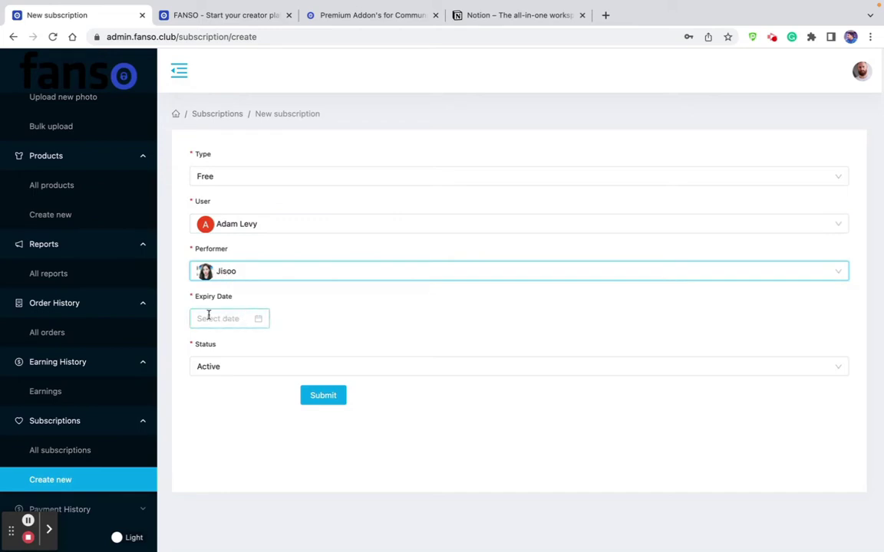
scroll(92, 428, "down", 2)
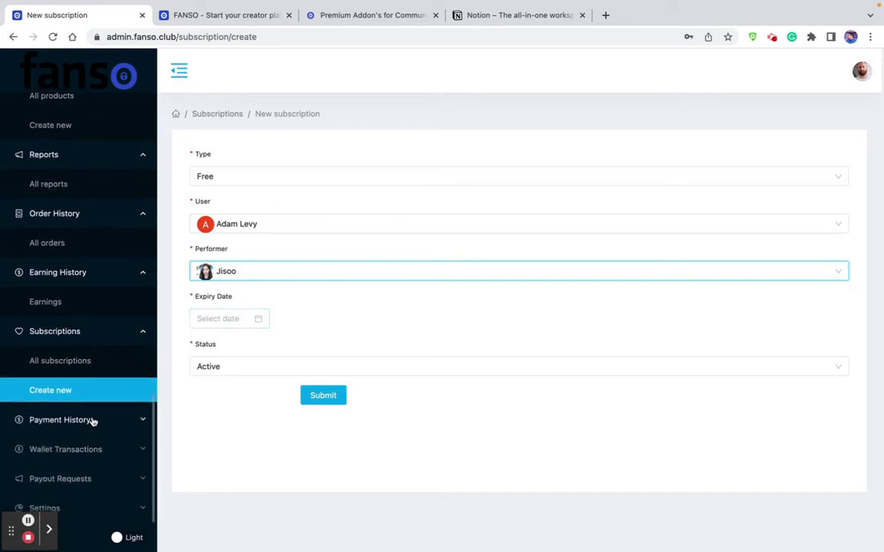